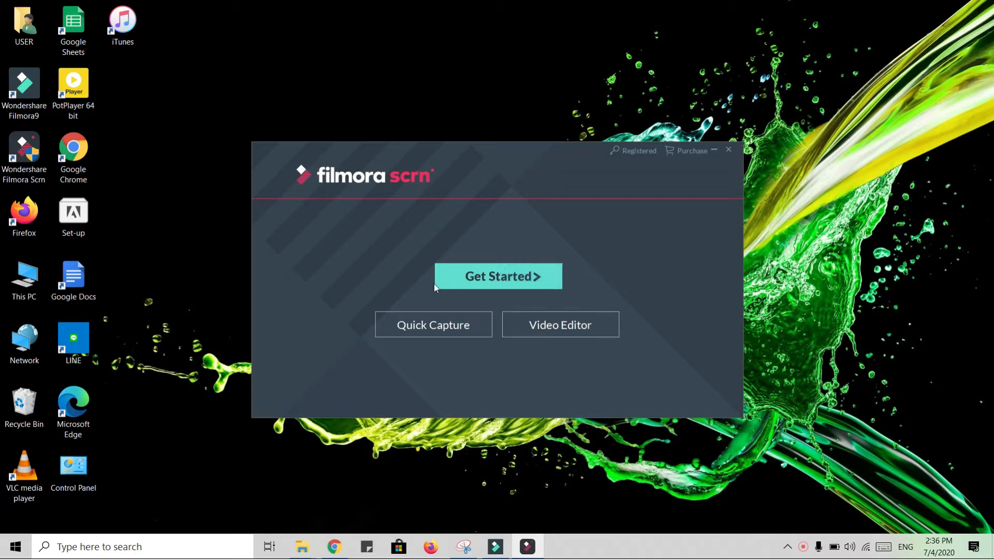
Open the recording setup and set the screen capture area to Full screen with a frame rate of 30 fps.
left_click(517, 279)
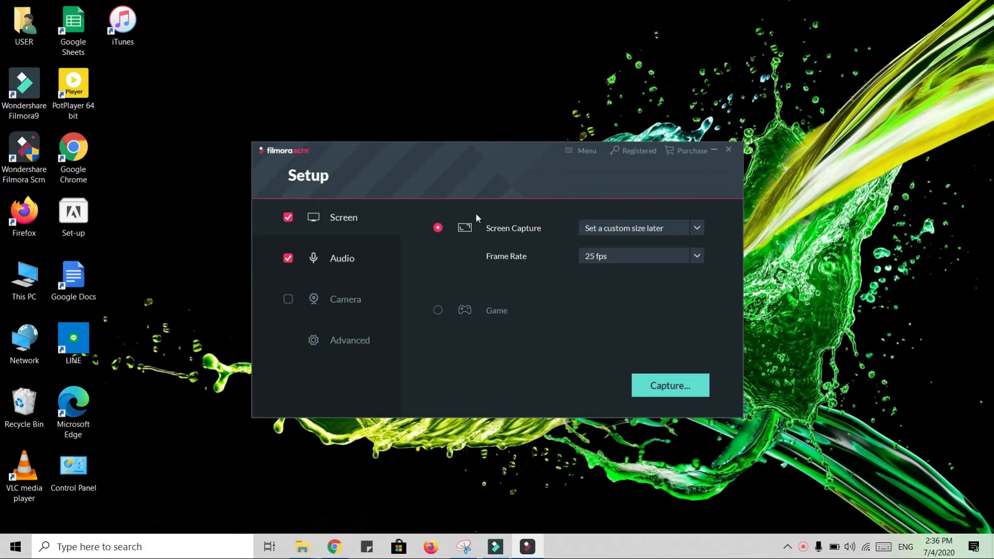
left_click(695, 229)
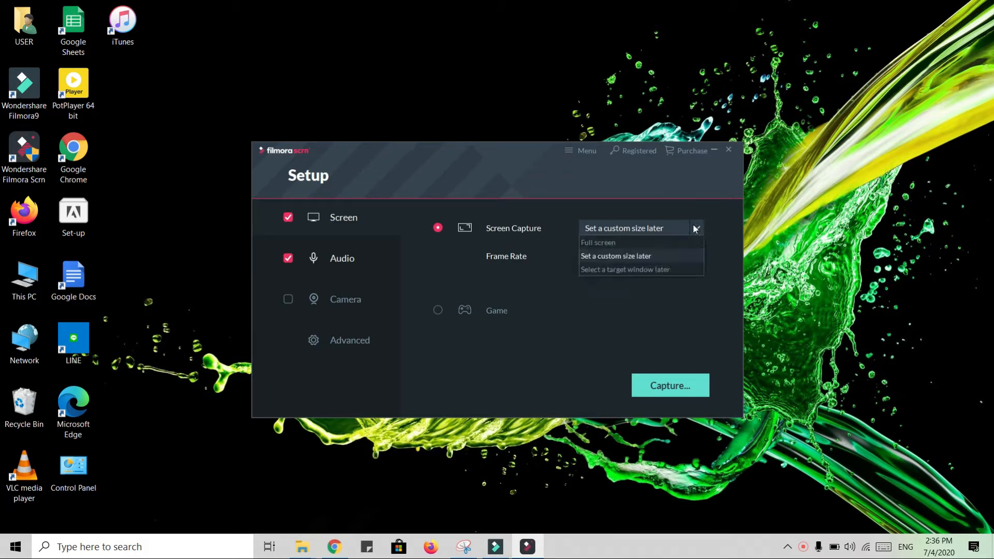
left_click(657, 243)
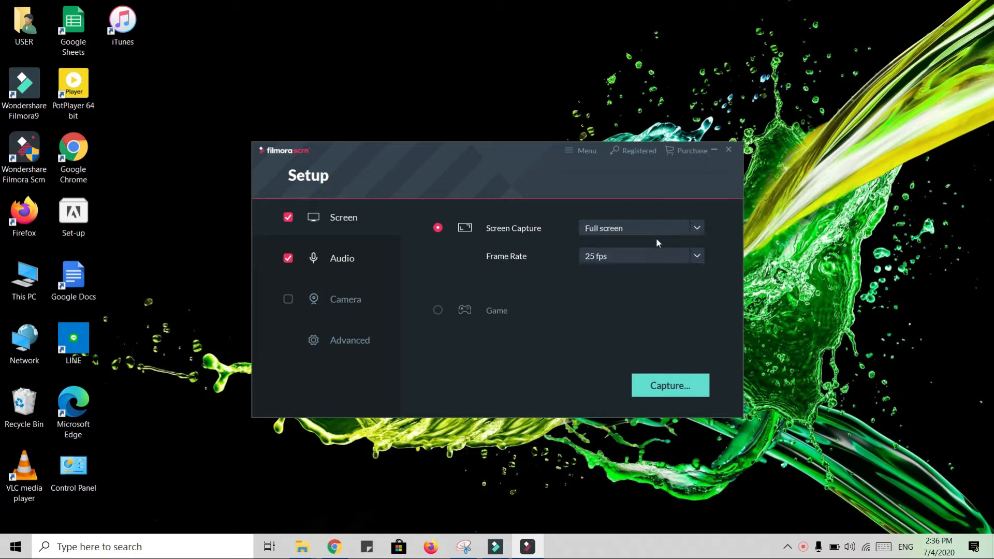
left_click(696, 232)
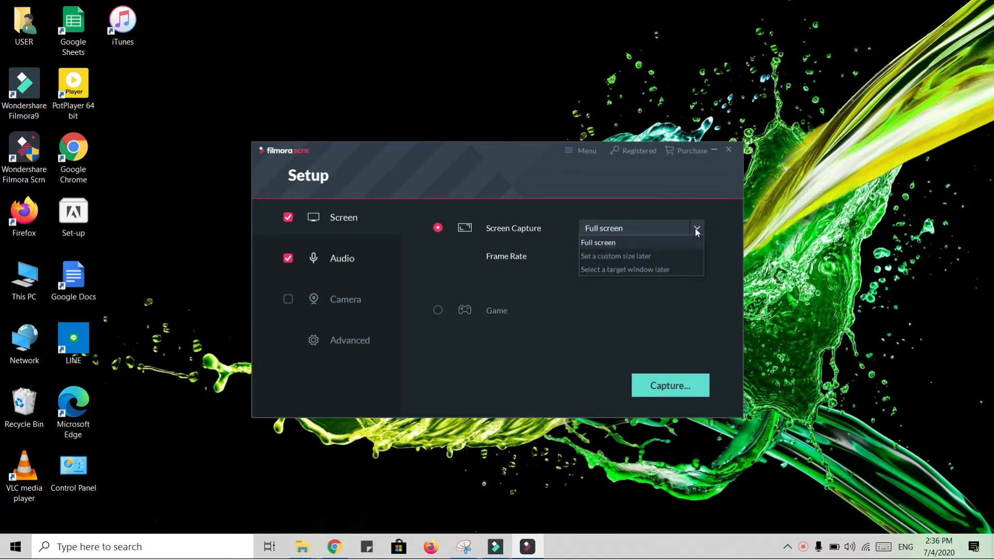
left_click(656, 246)
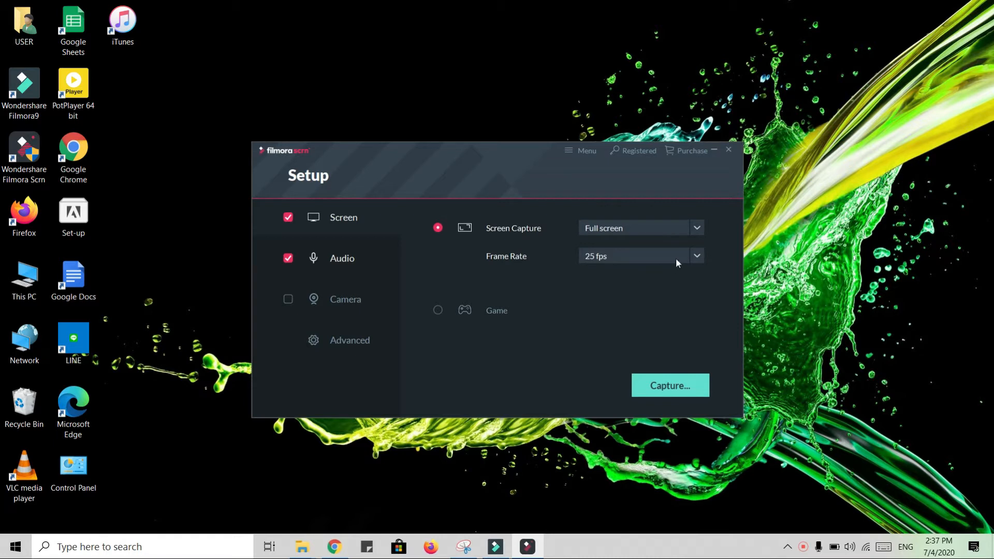
left_click(697, 257)
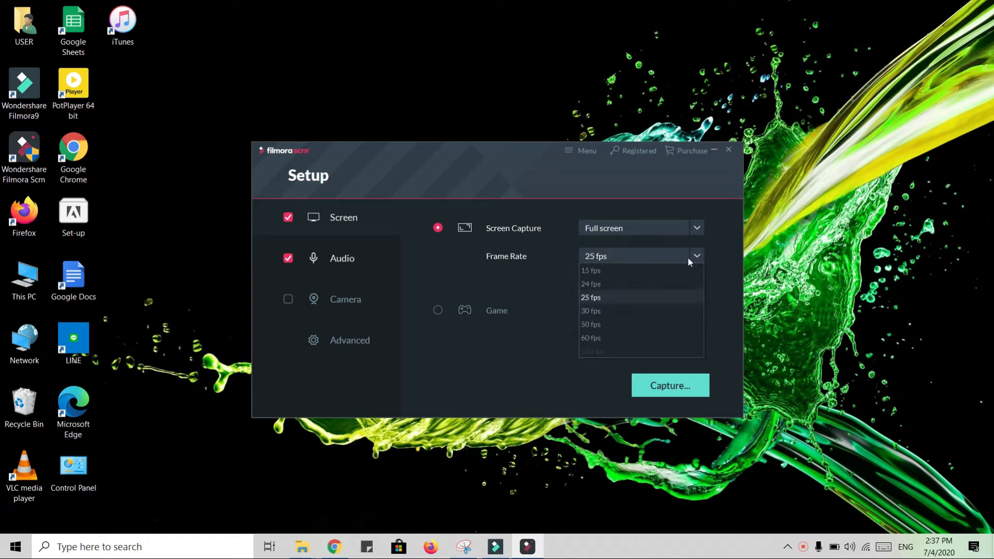
left_click(603, 310)
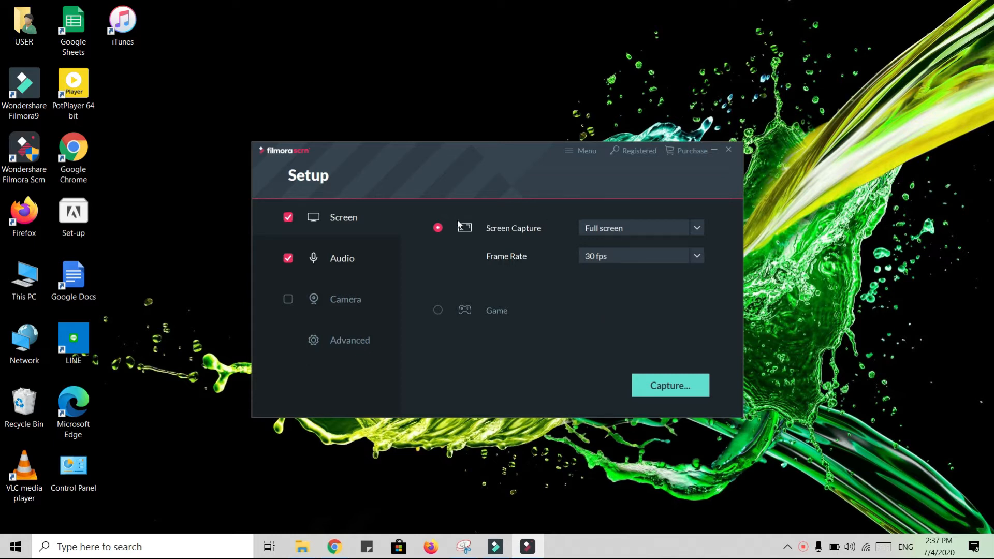
Review the available computer audio and microphone capture options in the audio setup.
left_click(361, 264)
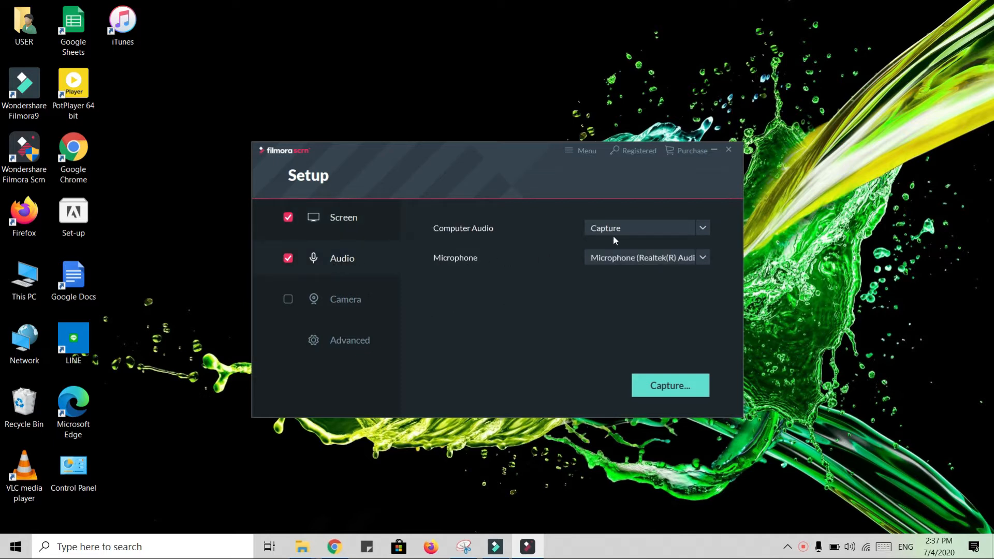
left_click(703, 228)
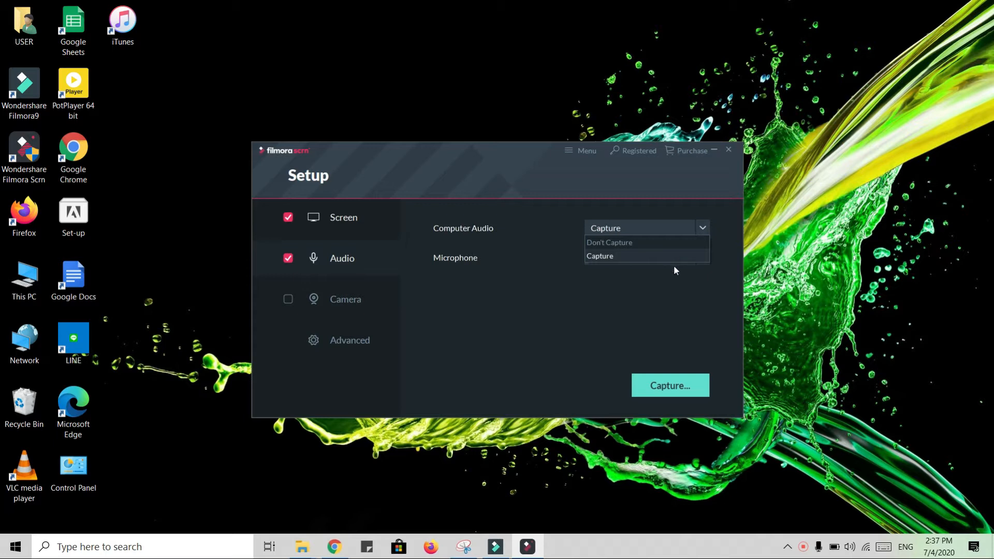
left_click(667, 283)
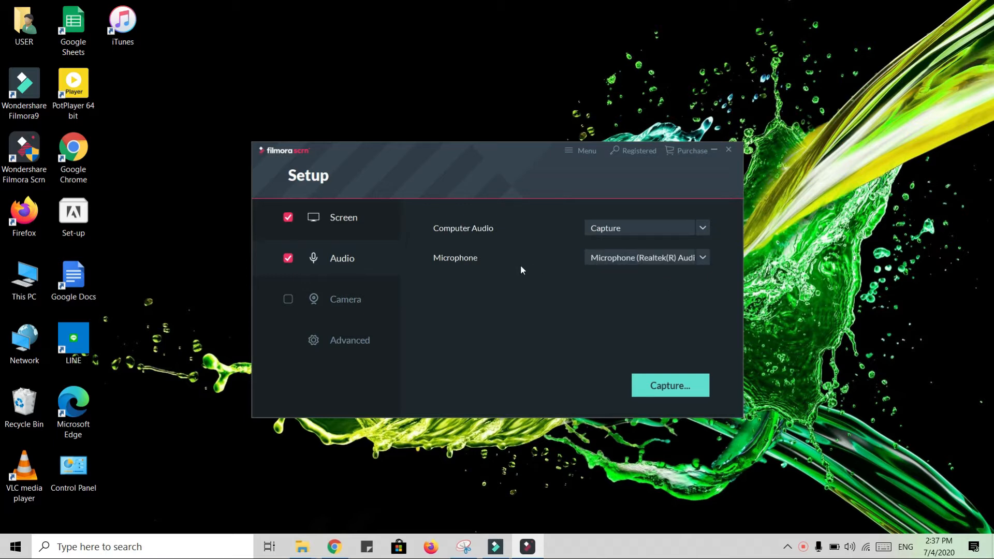
left_click(702, 259)
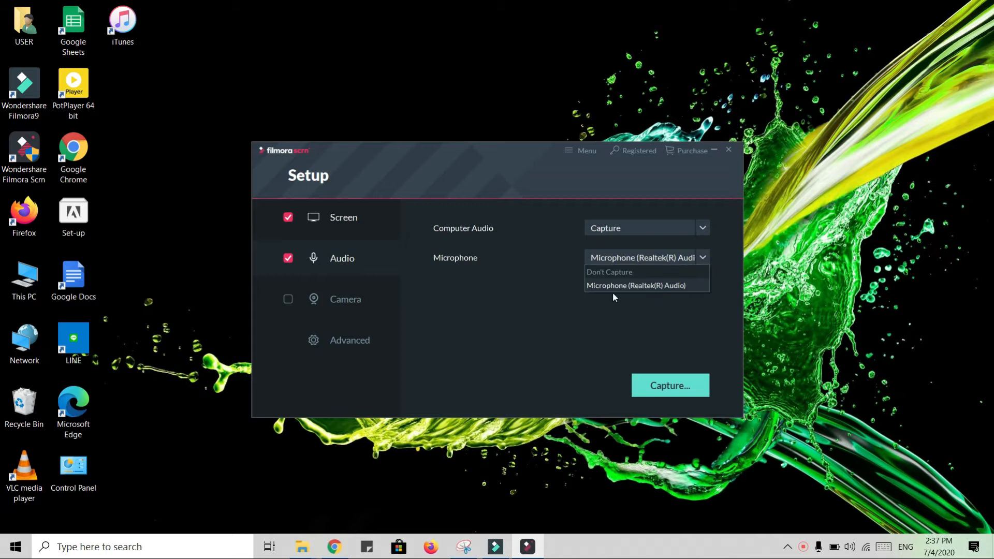
left_click(630, 313)
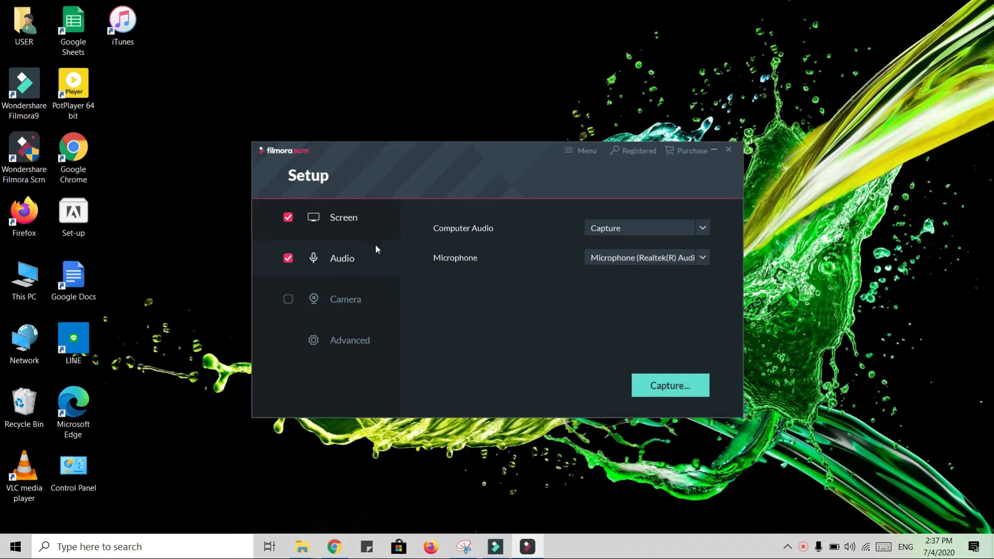
Enable camera capture to examine its camera and resolution choices, and disable it again.
left_click(357, 304)
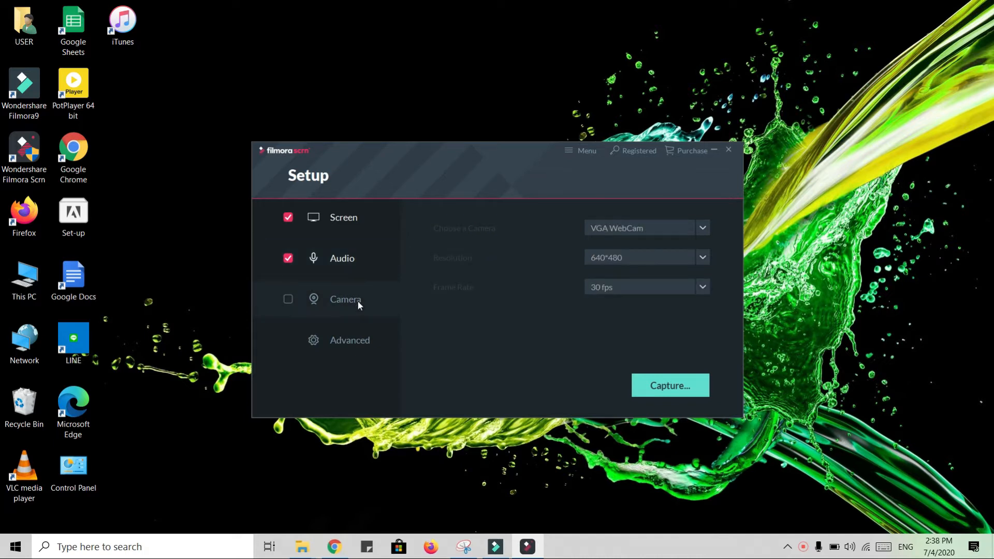
left_click(290, 299)
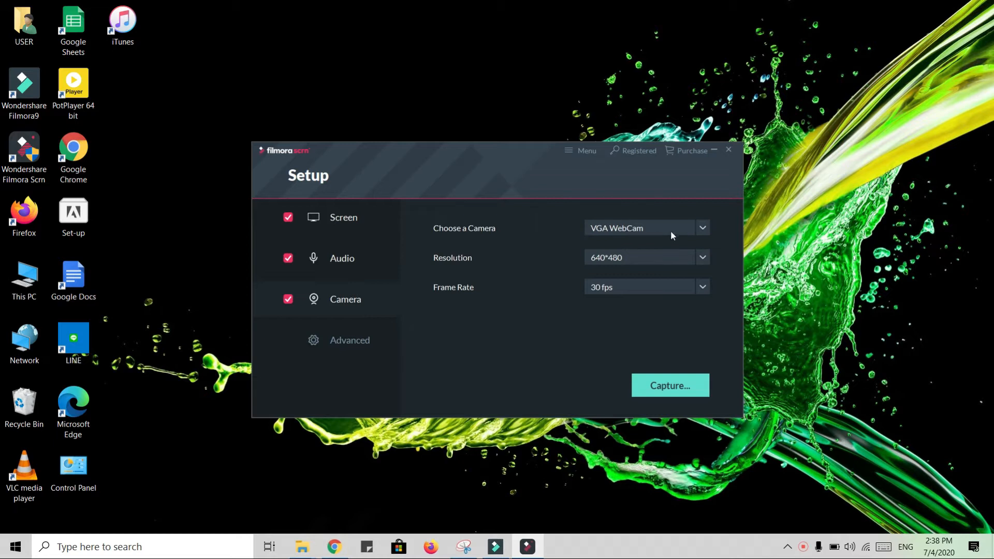
left_click(703, 228)
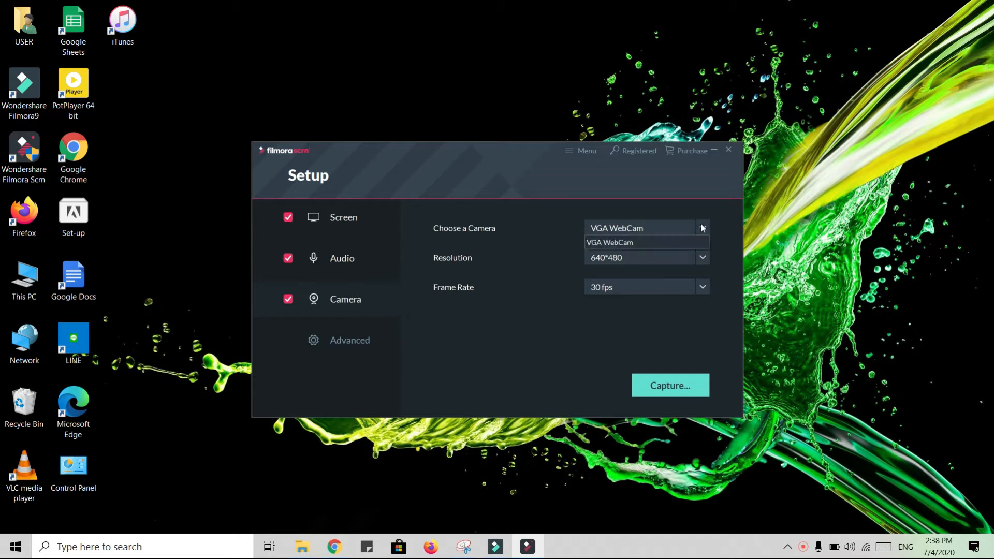
left_click(722, 242)
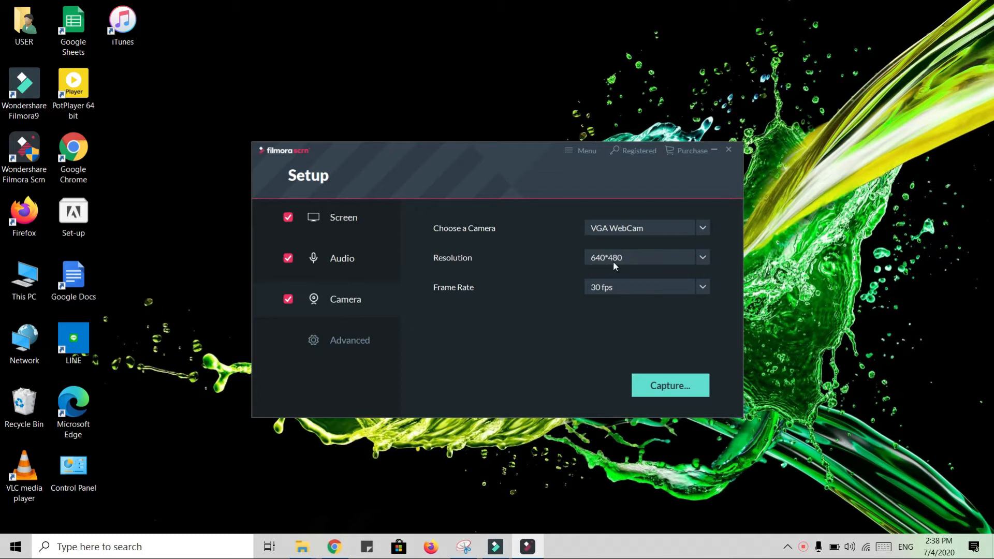
left_click(703, 258)
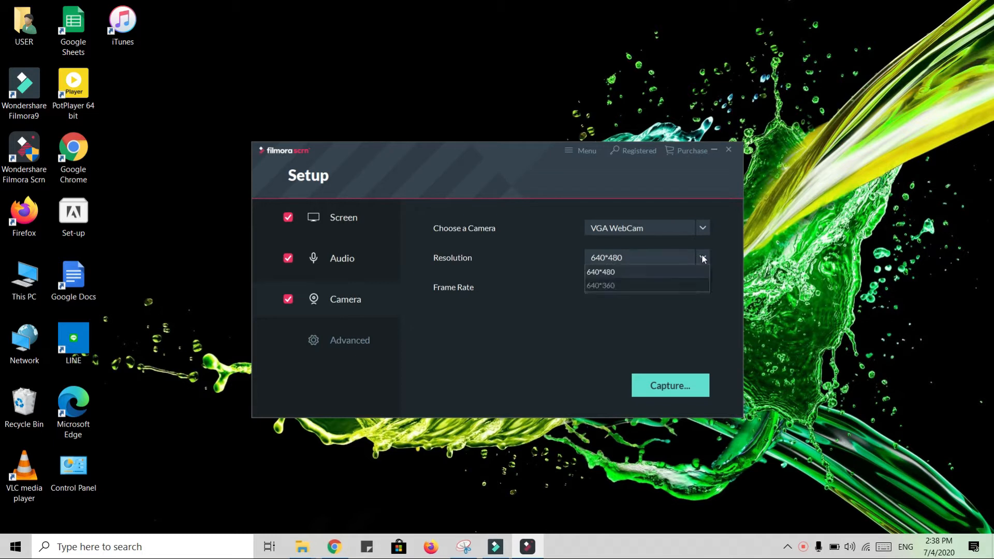
left_click(722, 256)
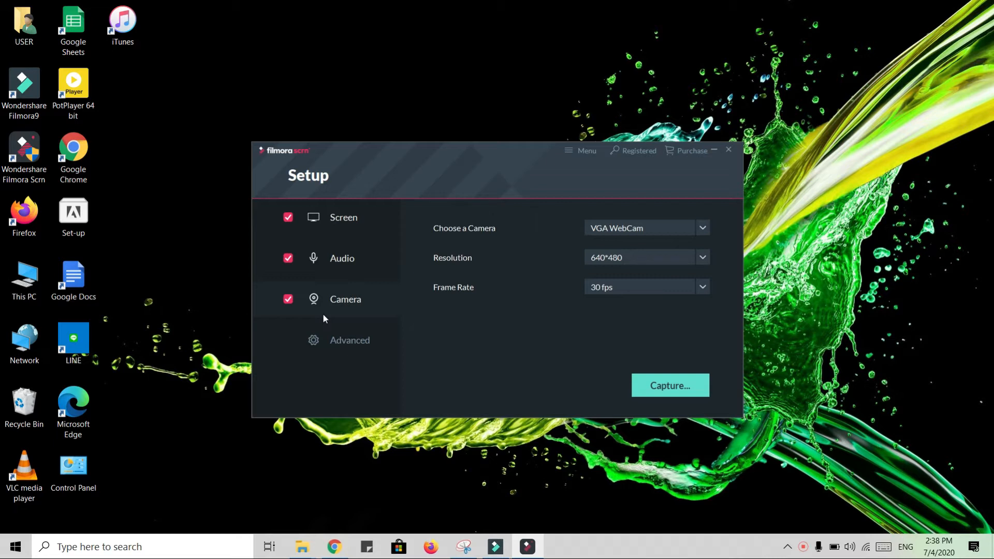
left_click(288, 300)
Examine the advanced recording settings: the save folder, the encoding quality and the hotkeys.
left_click(312, 341)
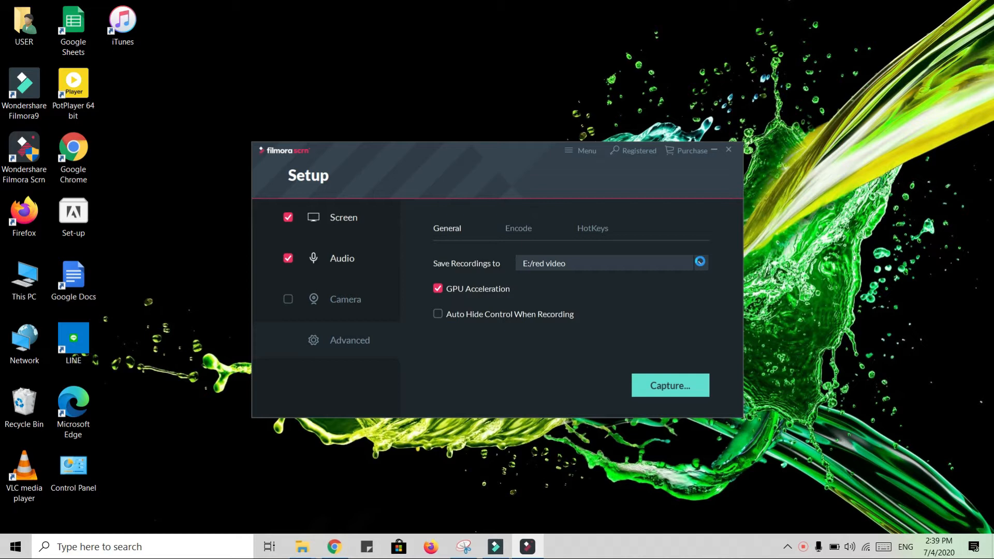
left_click(699, 261)
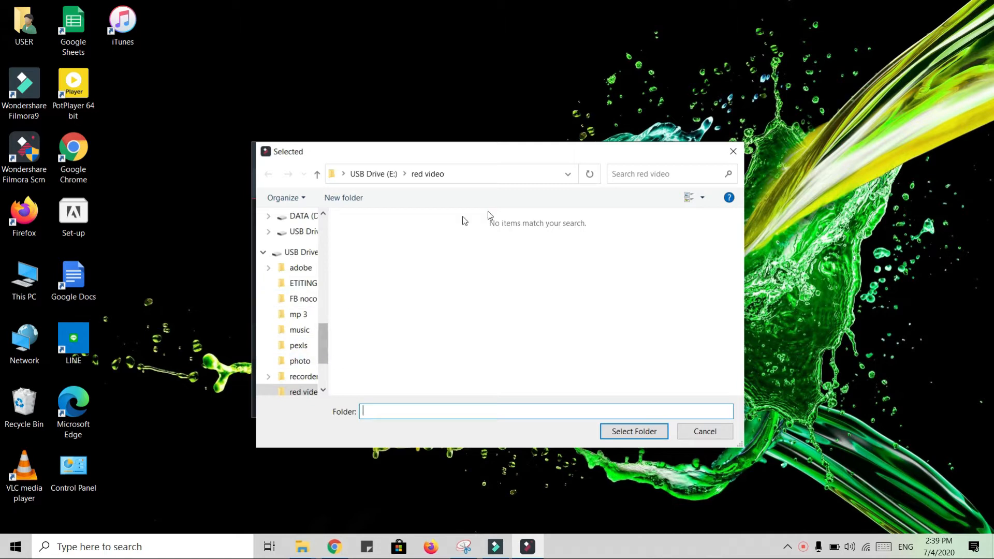
left_click(731, 151)
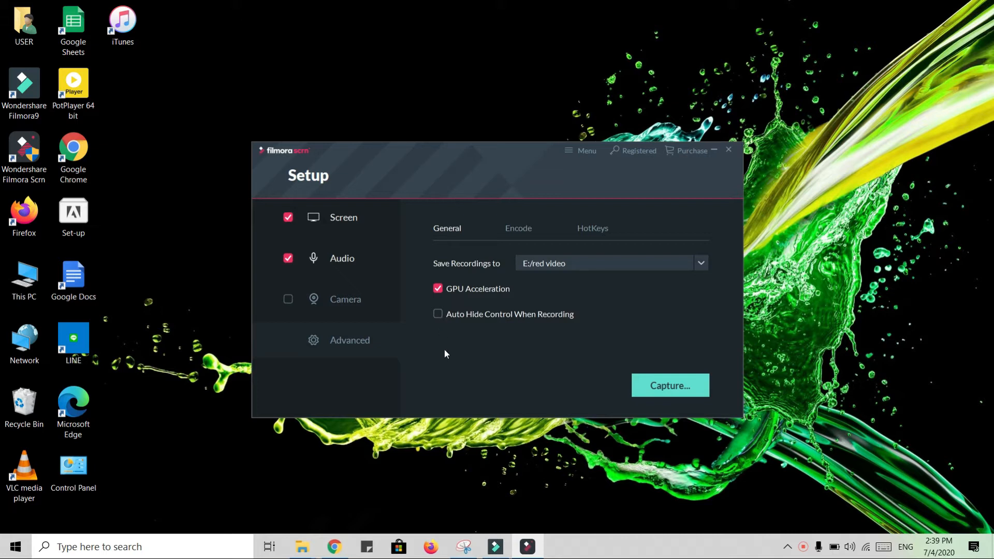
left_click(514, 231)
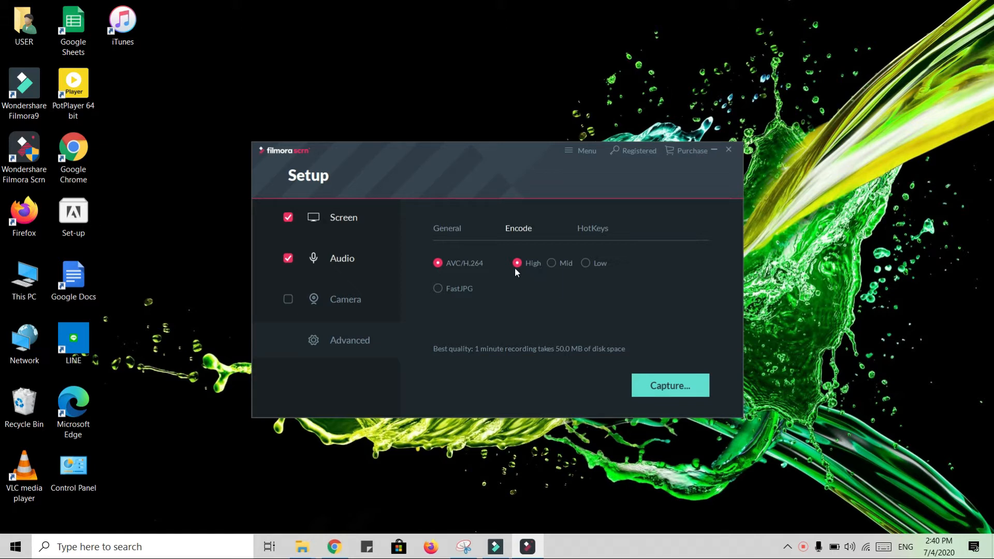
left_click(587, 229)
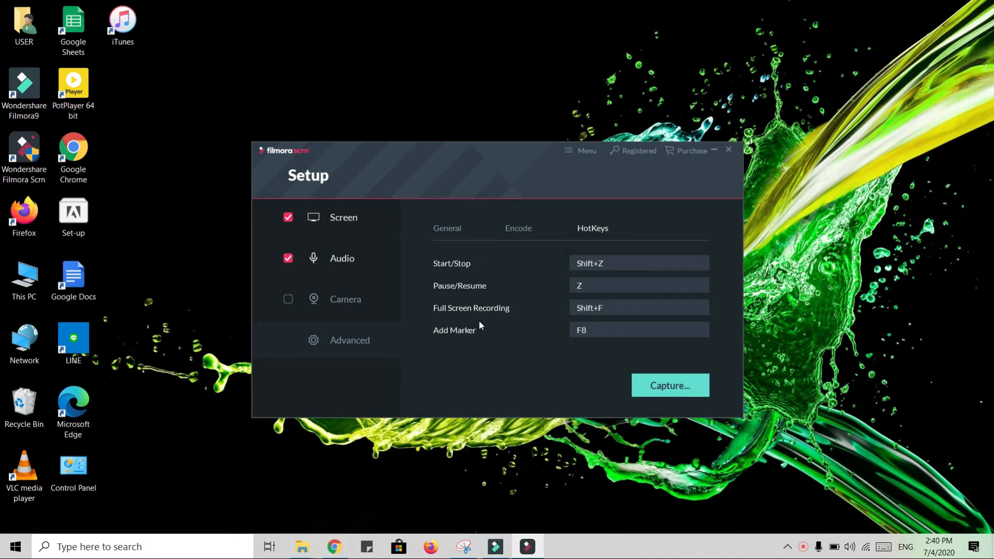
Bring up the capture controls, move them away from the taskbar, and start the full-screen recording.
left_click(642, 383)
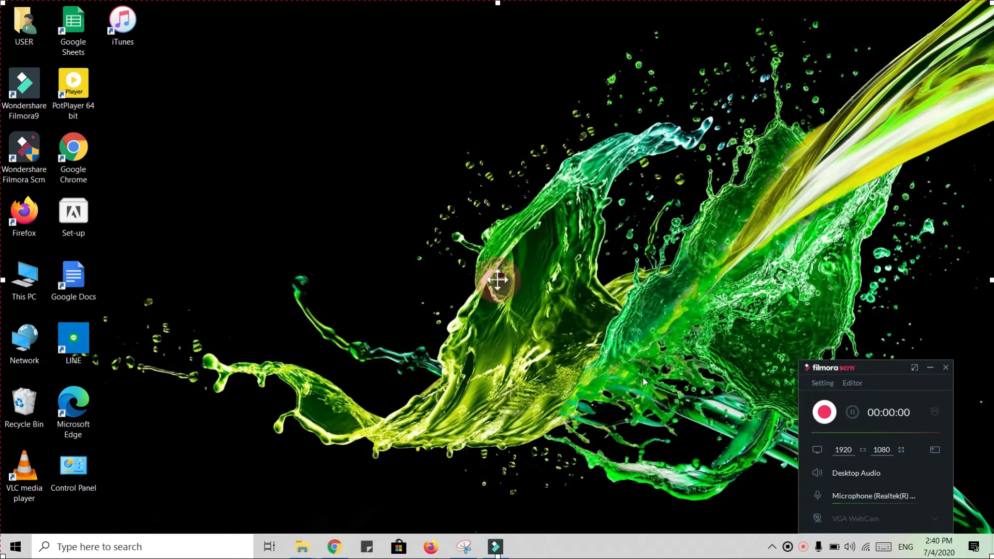
left_click_drag(875, 366, 846, 232)
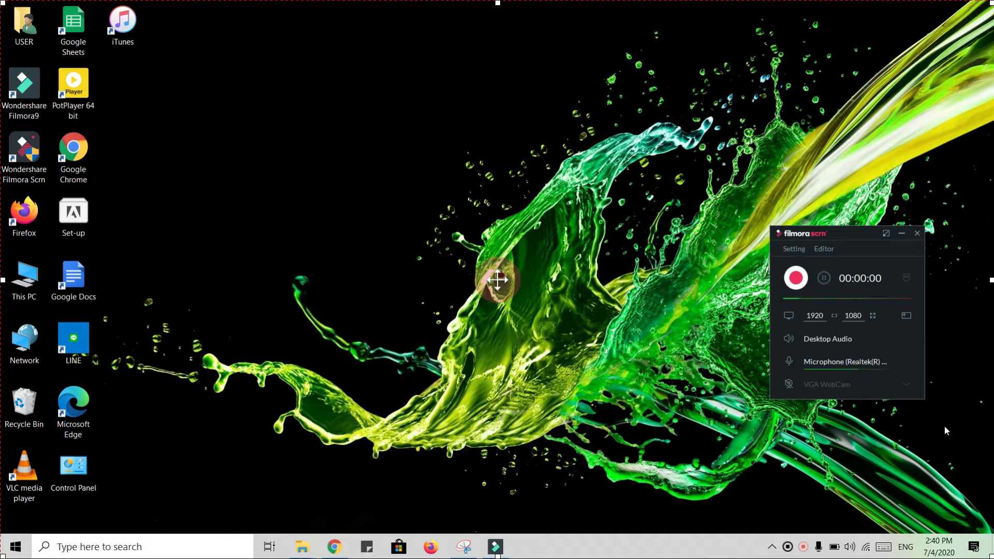
left_click(800, 249)
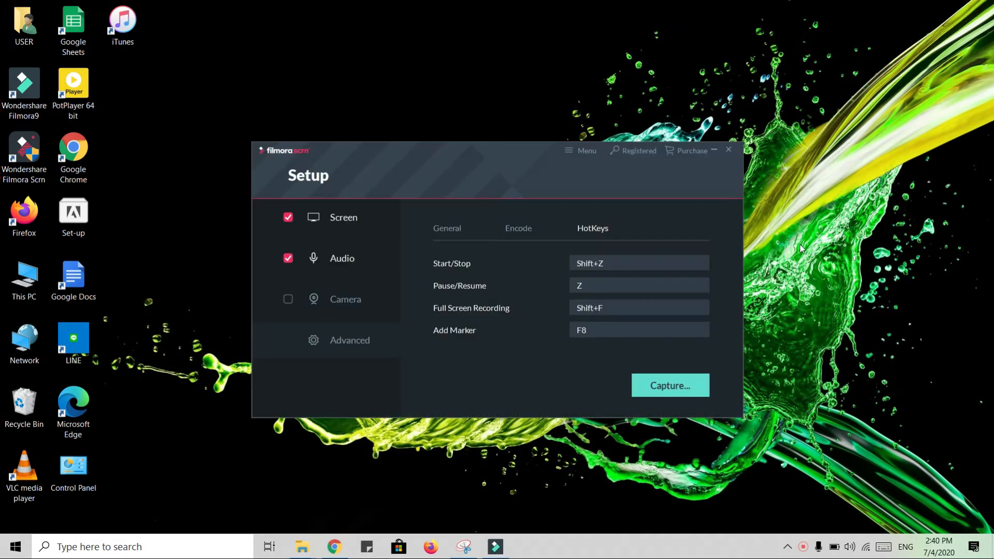
left_click(672, 385)
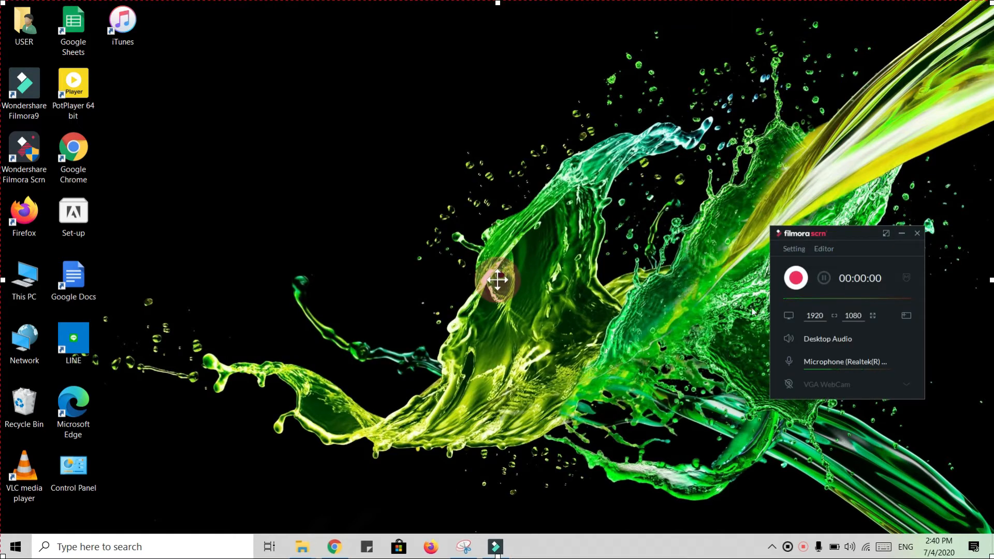
left_click(797, 278)
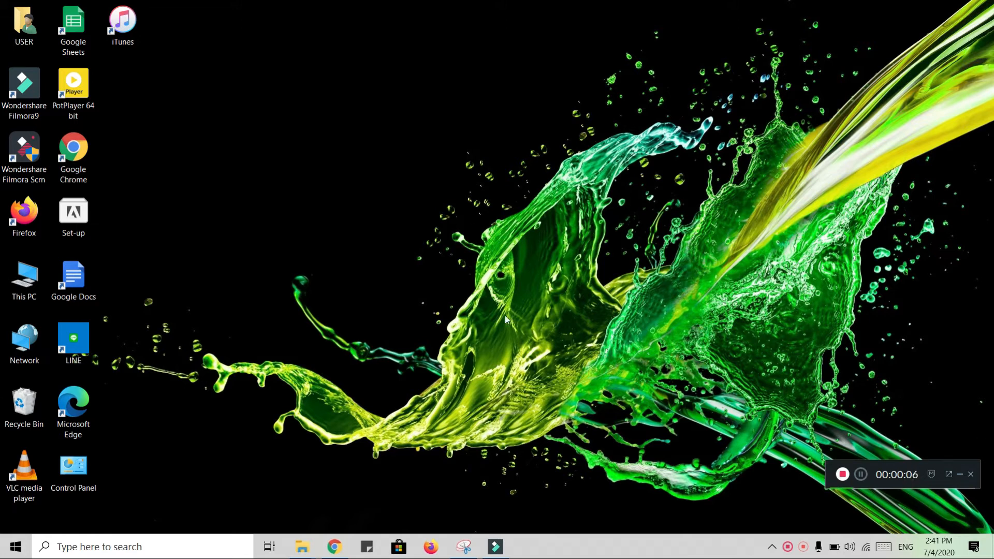
Switch to Chrome and browse the uploaded videos of the Myanmar Technology YouTube channel while recording.
mouse_move(339, 554)
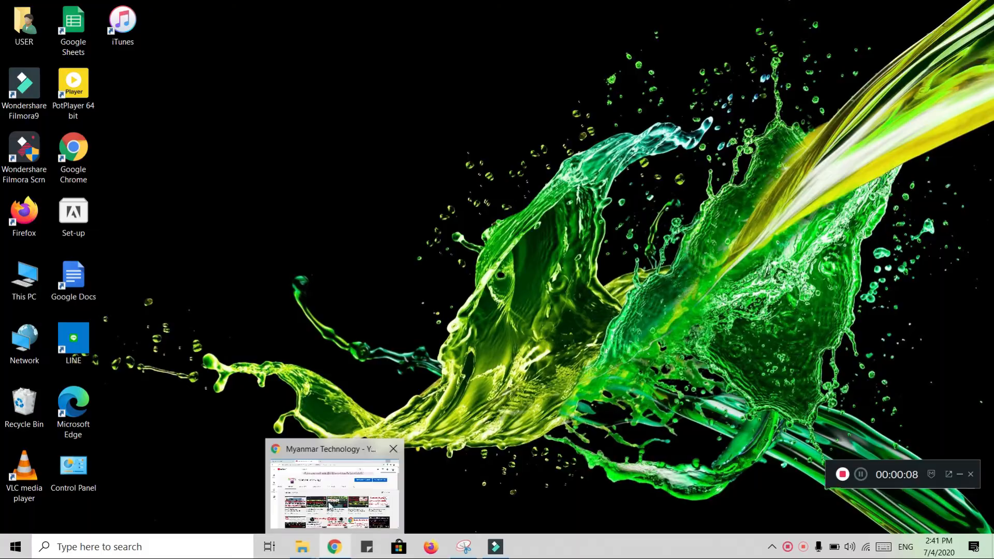
left_click(329, 507)
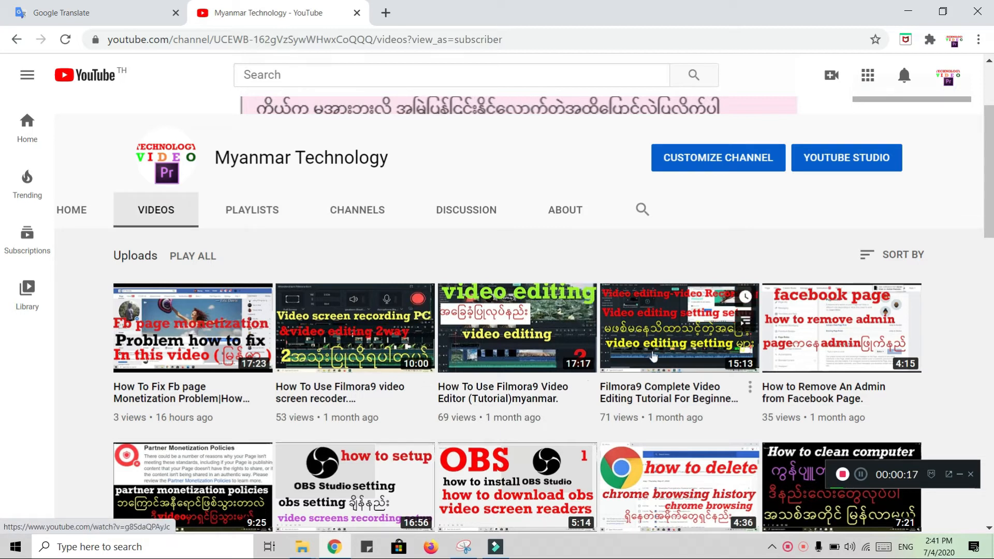
scroll(443, 355, "down", 5)
scroll(442, 355, "down", 5)
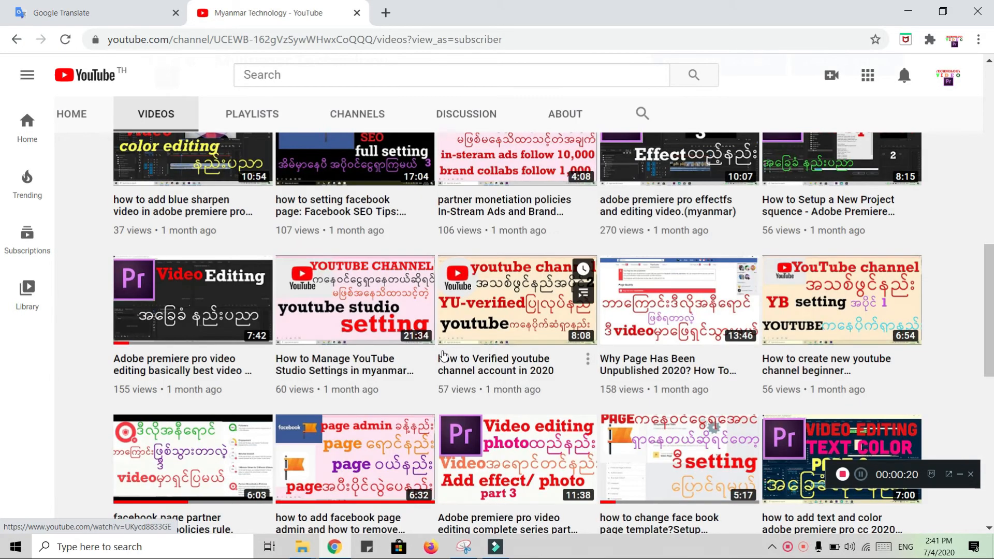
scroll(445, 354, "down", 4)
scroll(444, 354, "down", 4)
scroll(481, 352, "up", 4)
scroll(481, 352, "up", 5)
scroll(645, 392, "down", 5)
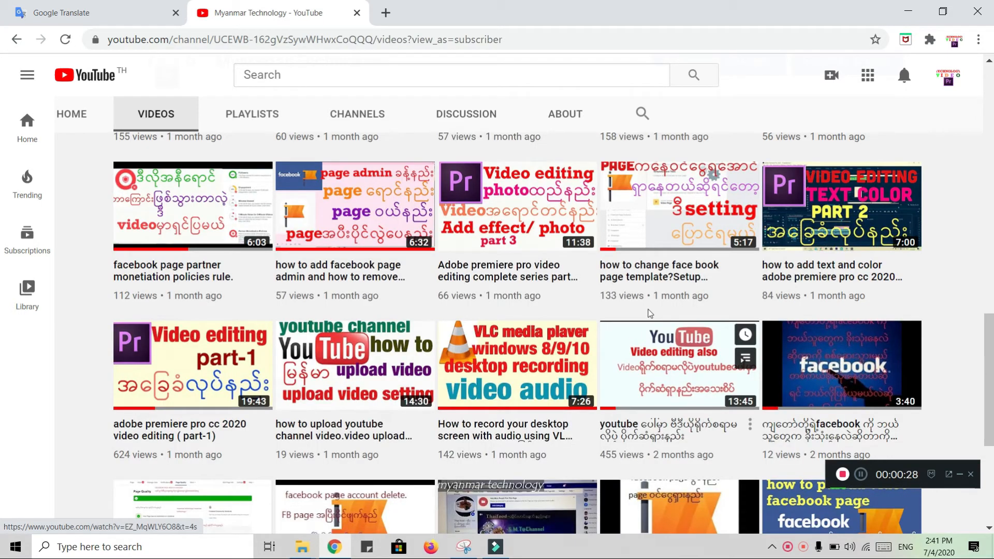
scroll(650, 313, "up", 15)
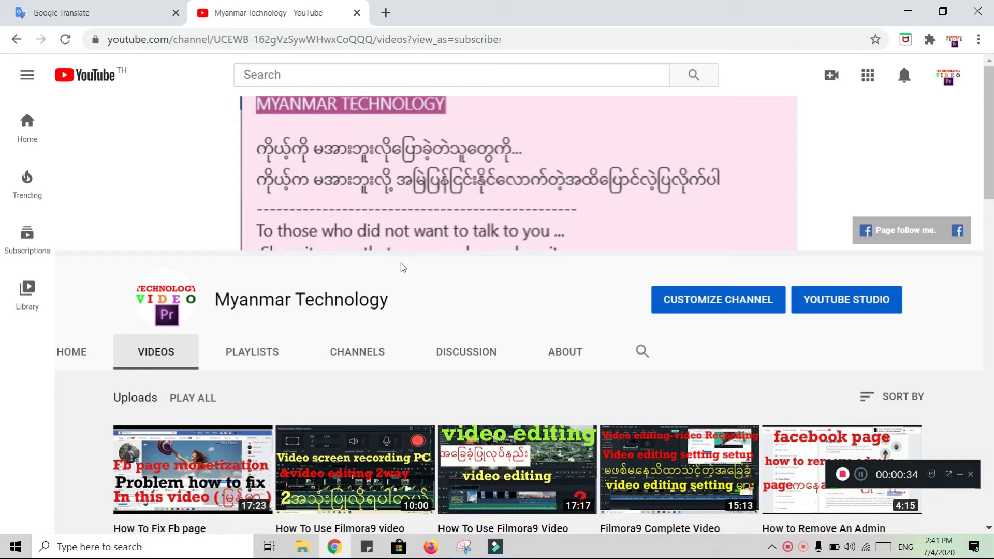
Stop the screen recording and minimize the Chrome window.
left_click(842, 474)
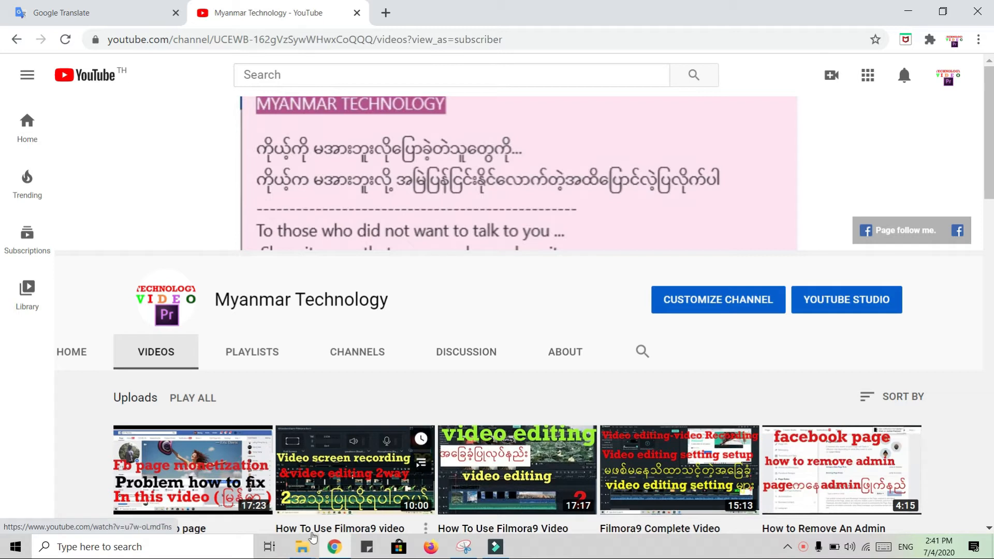
left_click(908, 11)
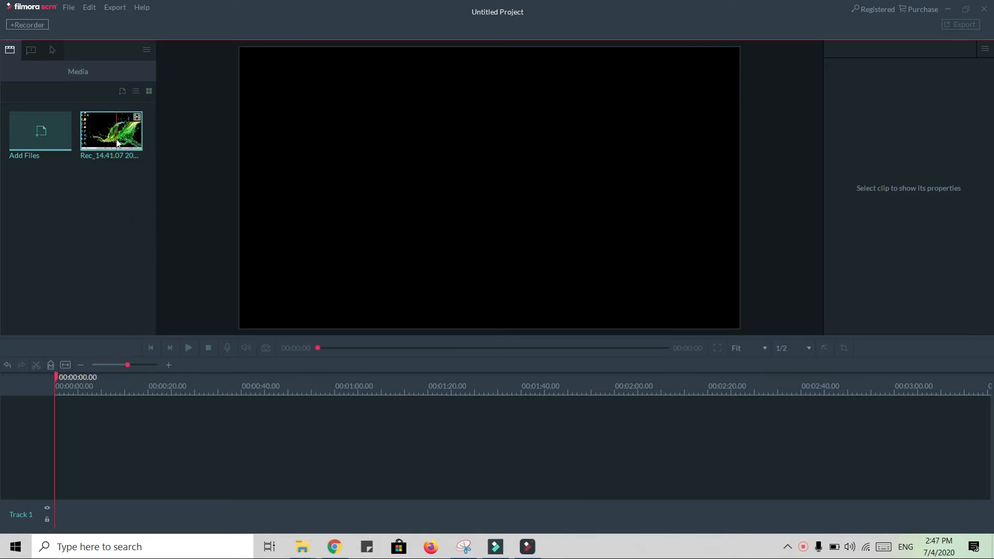
Place the recording at the start of Track 1 and play it back to about 14 seconds with the preview volume lowered.
left_click(113, 271)
left_click_drag(90, 505, 58, 509)
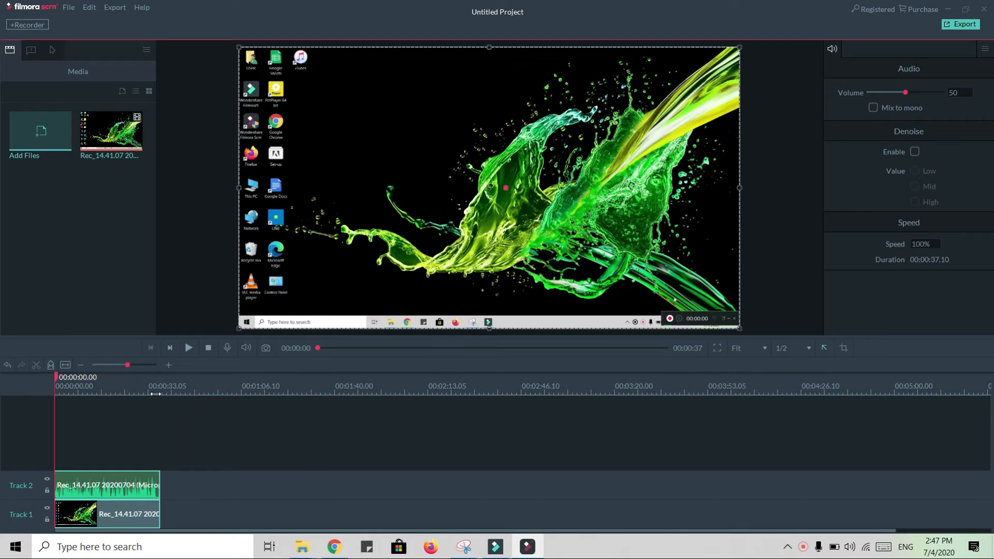
left_click(188, 348)
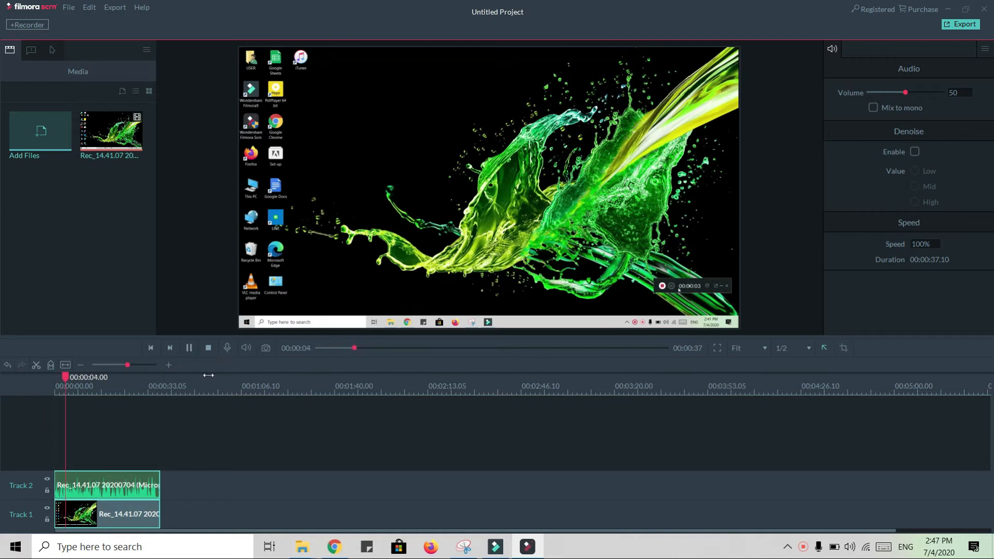
mouse_move(243, 347)
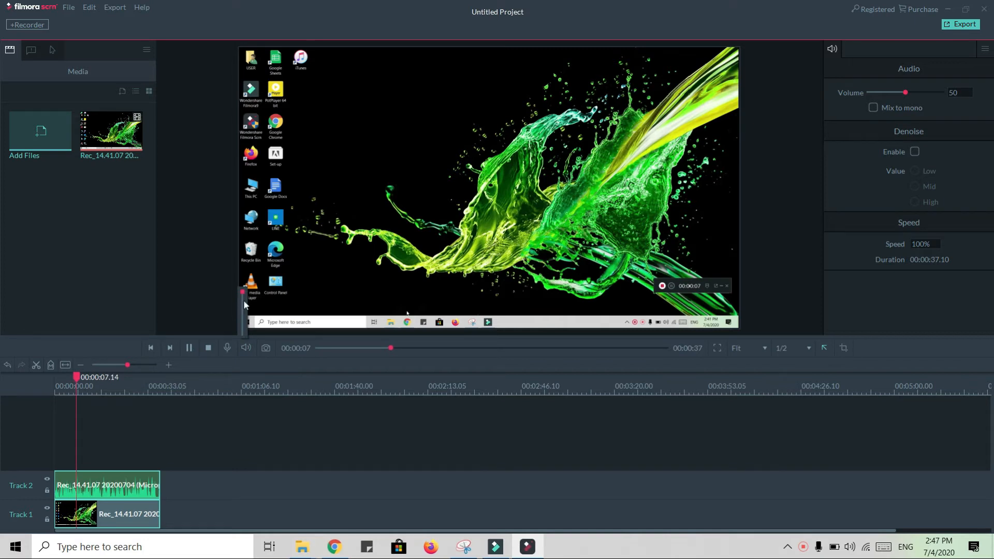
left_click_drag(243, 300, 245, 328)
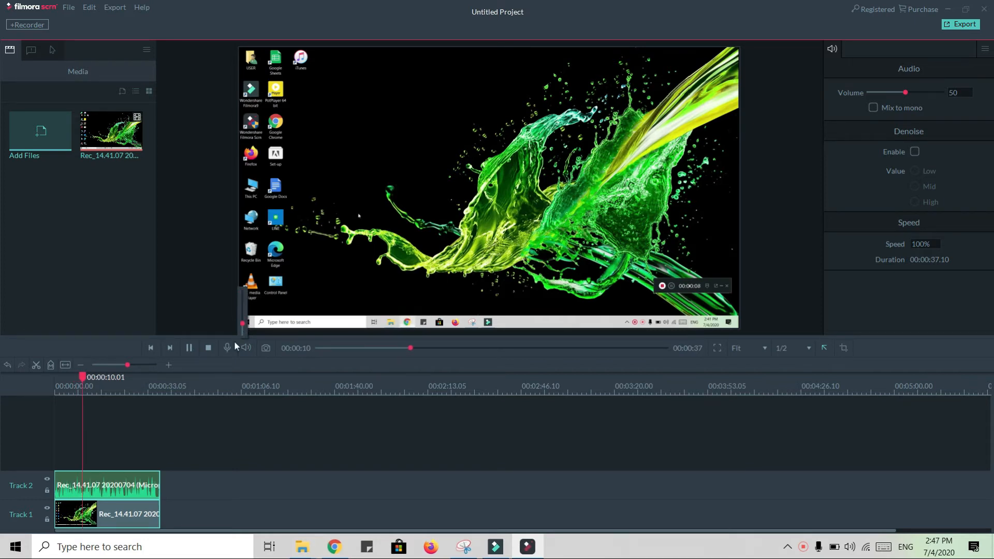
left_click(189, 347)
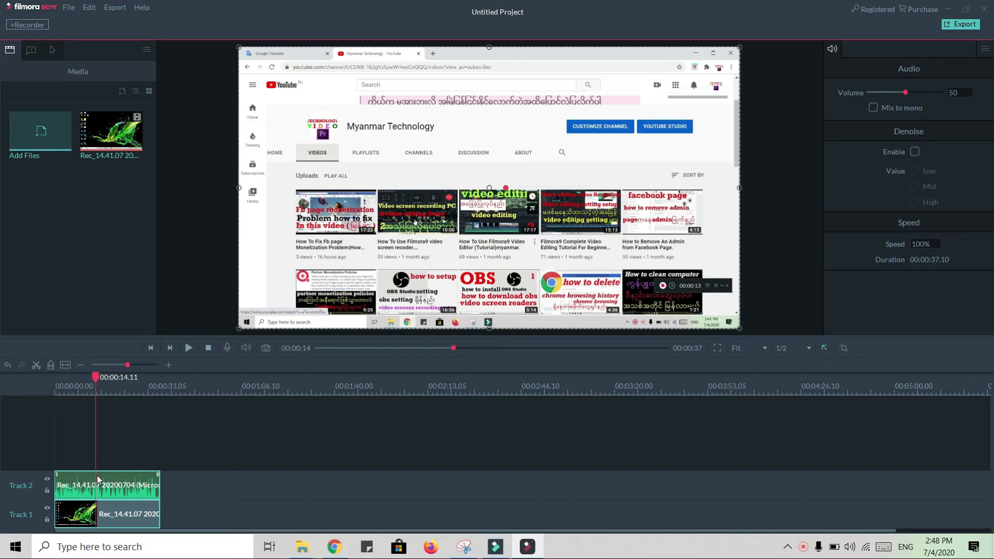
Move the recording's video and audio clips up one track and about 9 seconds later on the timeline.
left_click_drag(101, 479, 98, 451)
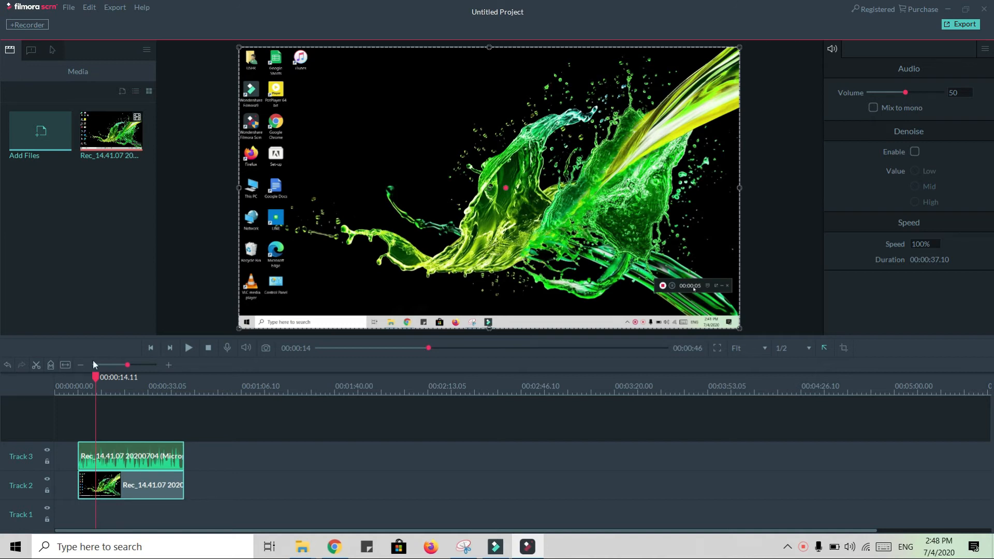
Browse the Captions and Favorite categories of the annotation library.
left_click(29, 52)
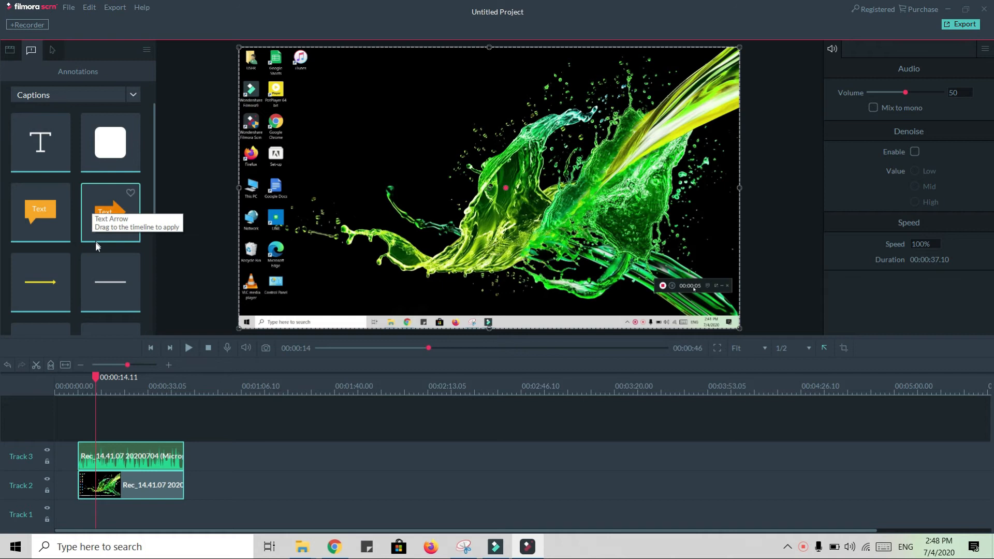
scroll(95, 241, "down", 5)
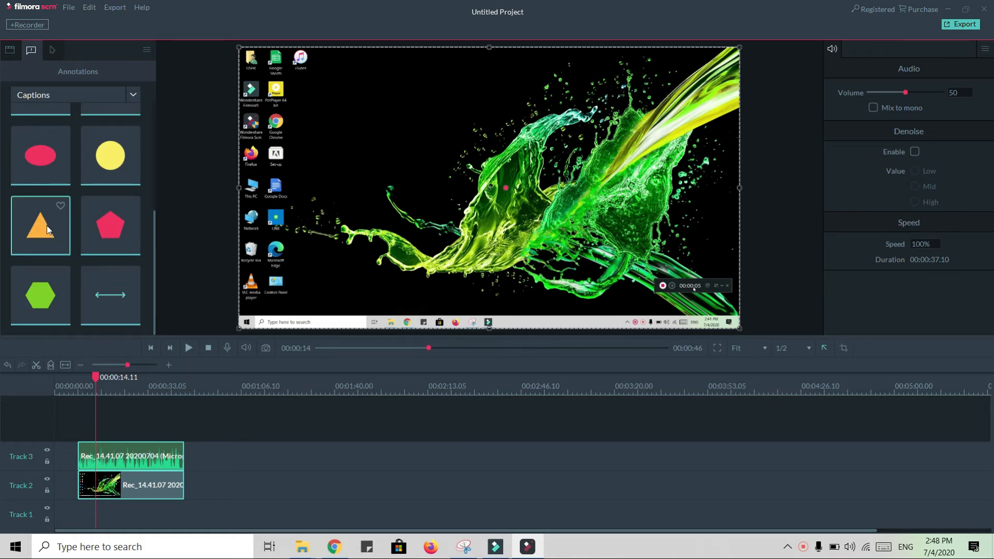
scroll(70, 214, "up", 5)
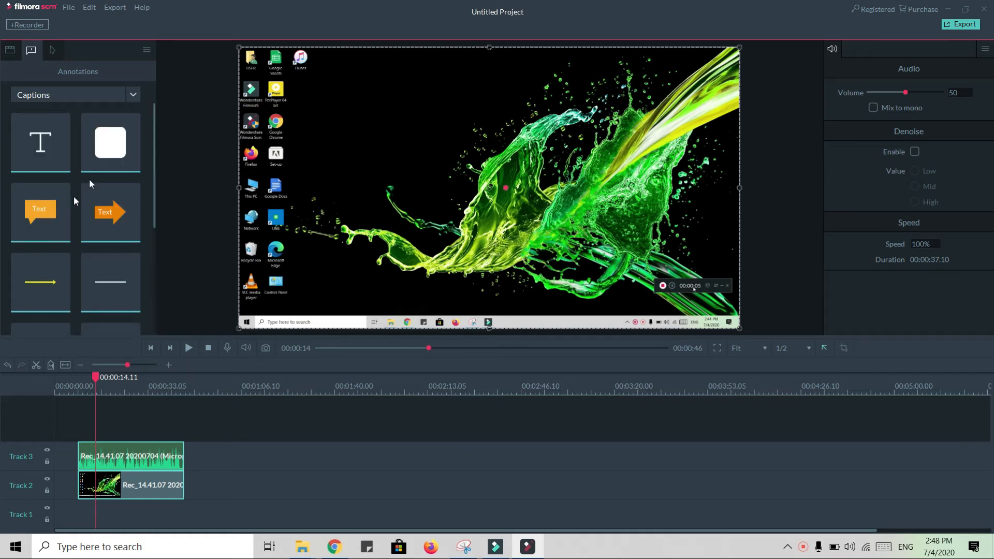
left_click(129, 94)
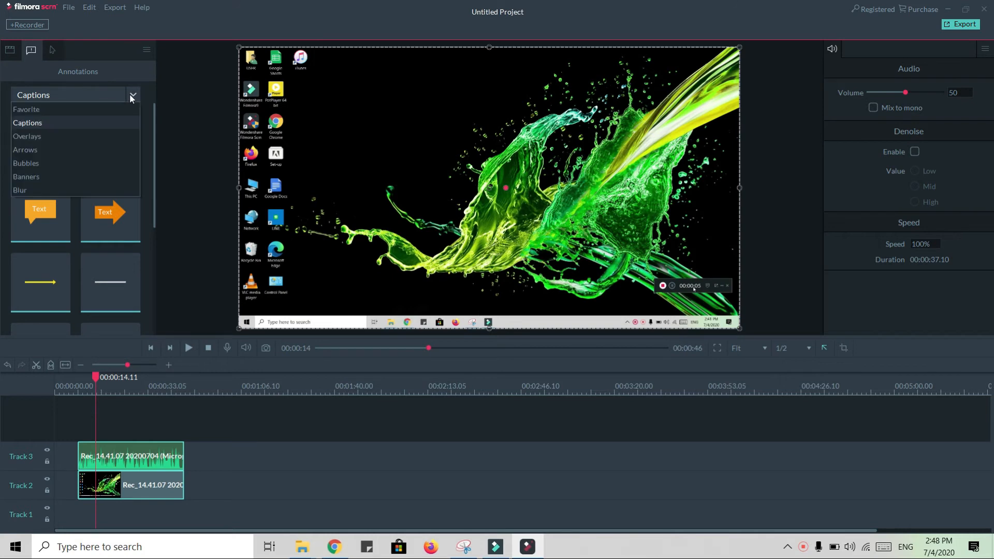
left_click(55, 111)
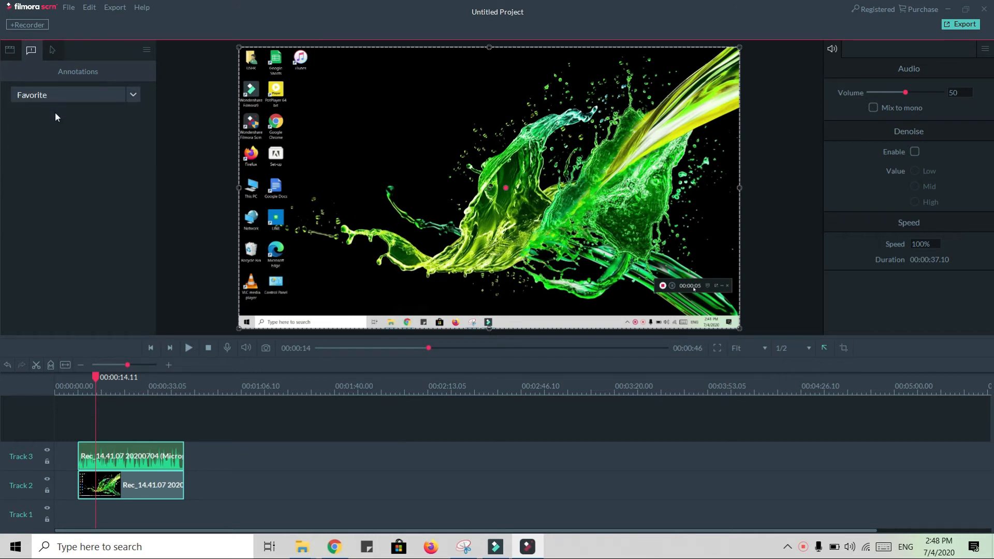
Add the EPIC overlay on Track 4 above the recording and extend its clip to about twice its length.
left_click(133, 95)
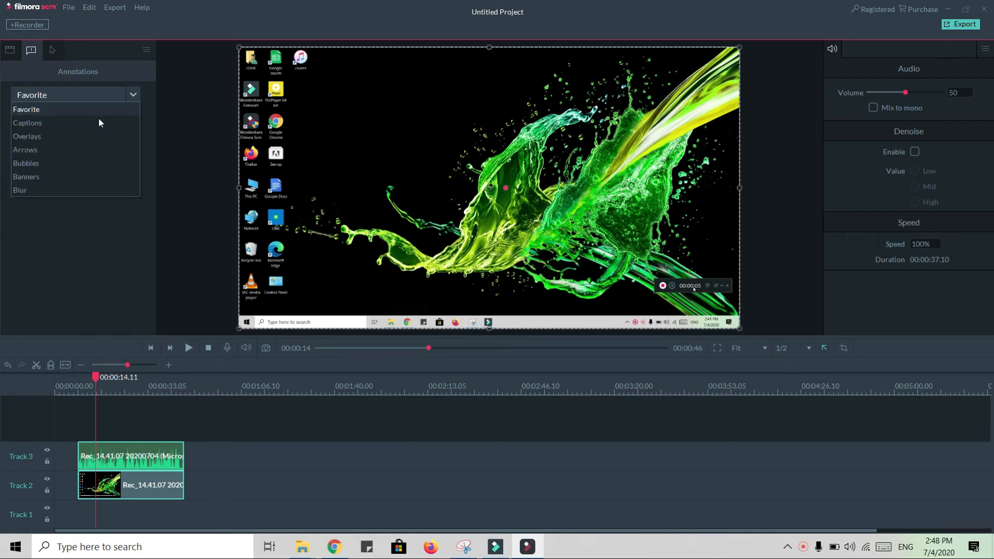
left_click(76, 133)
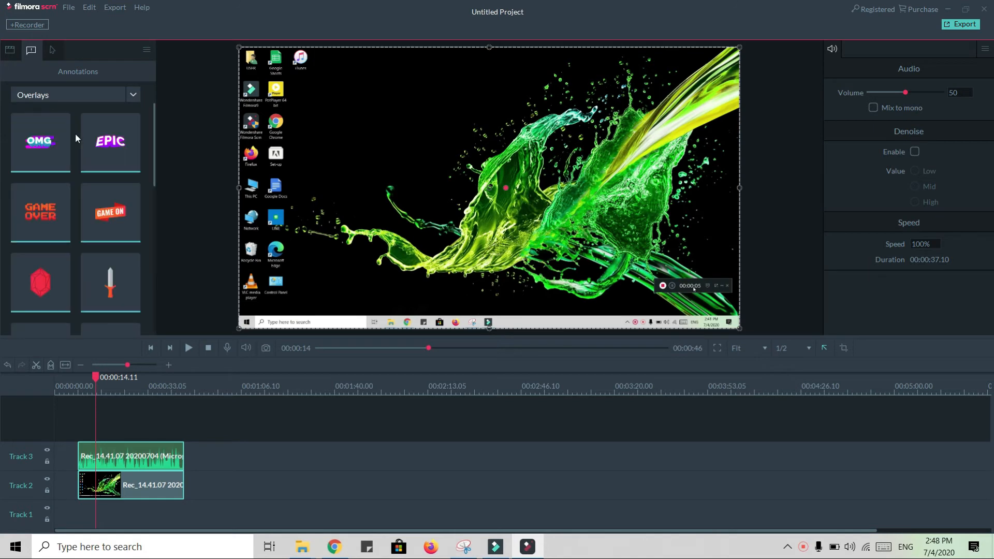
left_click(107, 134)
left_click_drag(109, 139, 115, 435)
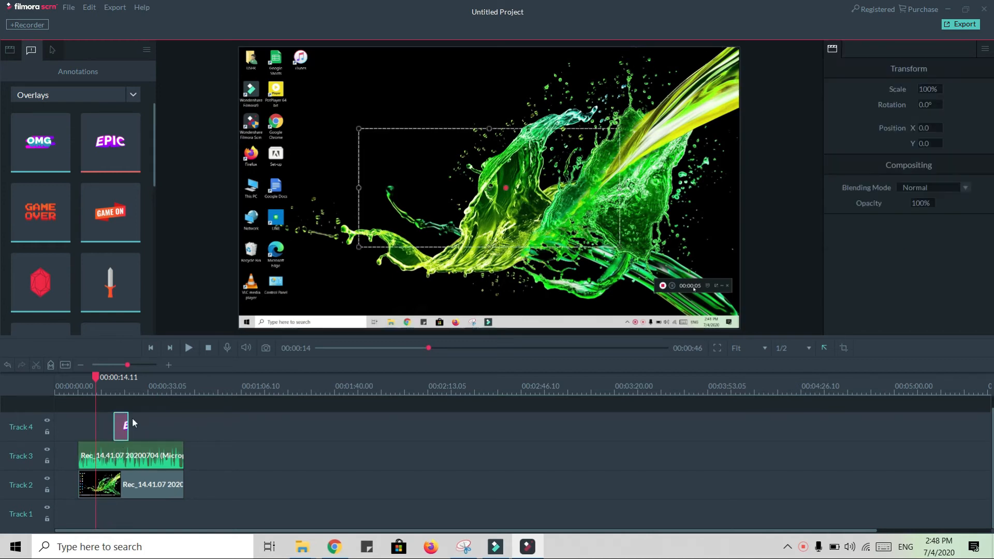
left_click_drag(127, 426, 145, 429)
Preview the EPIC overlay at about 23 seconds, scale it to 88% and shift it to X position 58.2.
left_click_drag(94, 374, 121, 383)
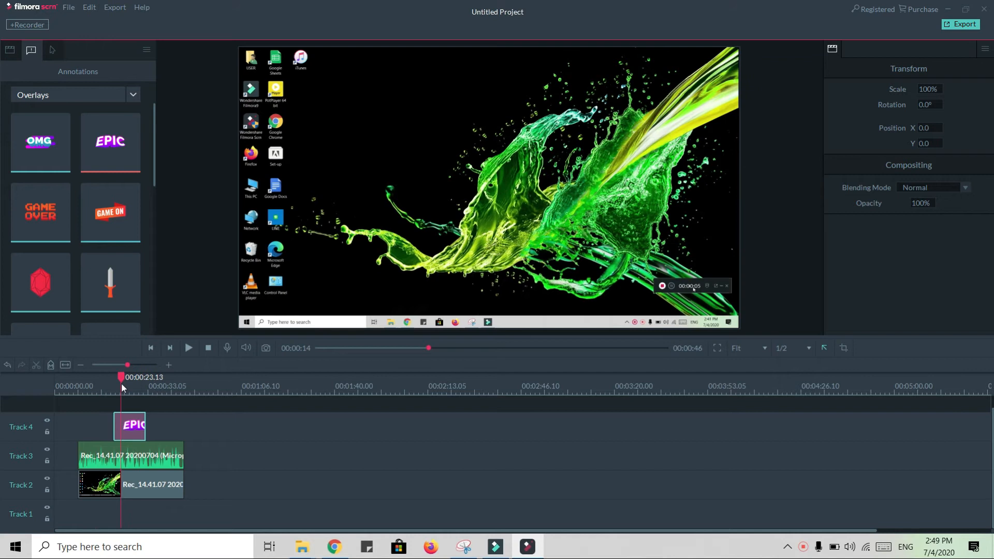
left_click(190, 348)
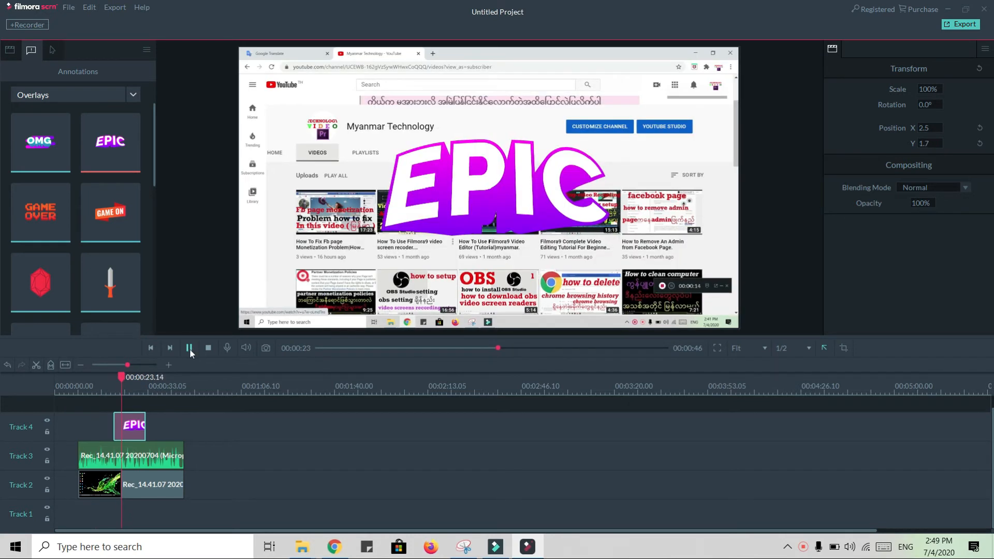
left_click(453, 213)
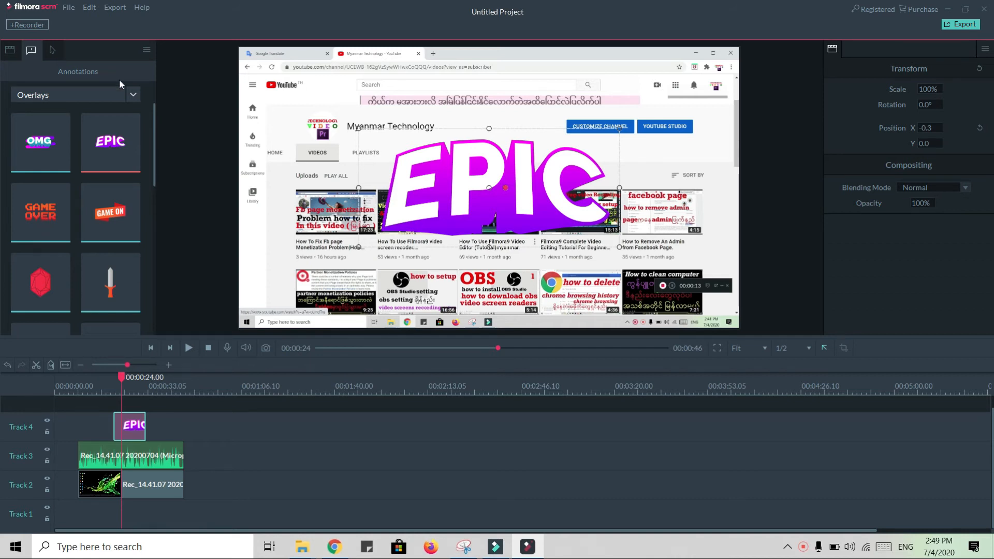
Examine the available caption annotations once more.
left_click(134, 95)
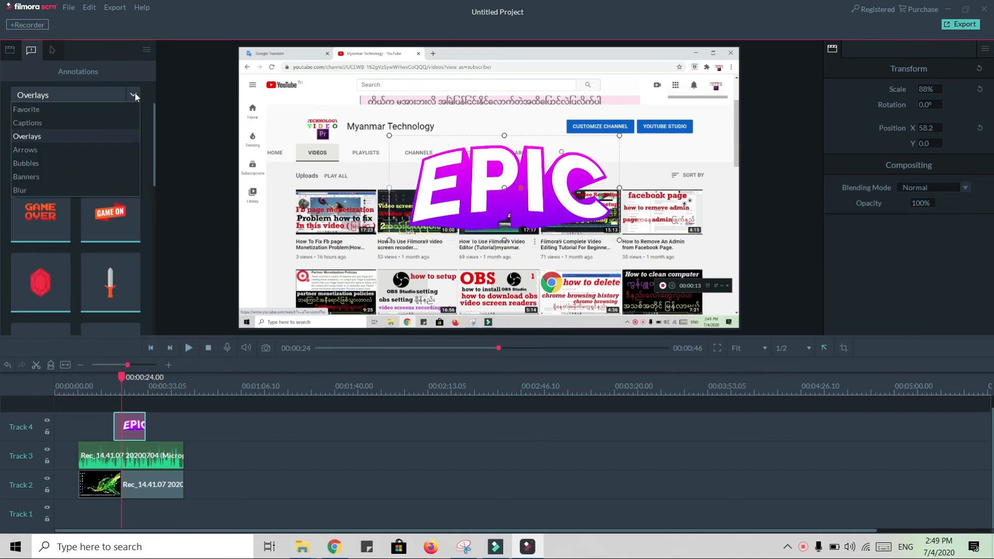
left_click(70, 124)
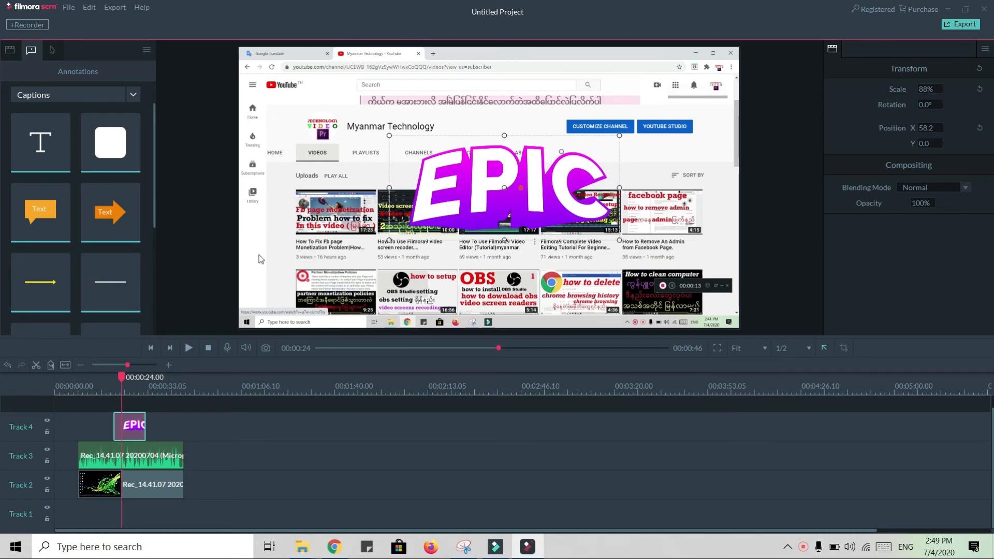
scroll(103, 220, "down", 3)
scroll(98, 213, "up", 3)
Apply the Cursor Highlight effect to the recording's video clip on Track 2.
left_click(52, 50)
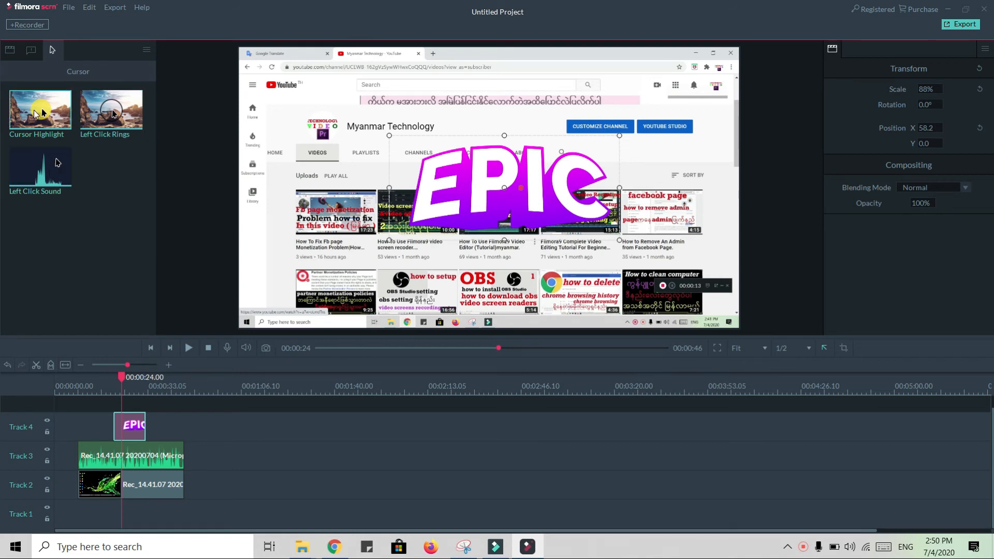
left_click(85, 484)
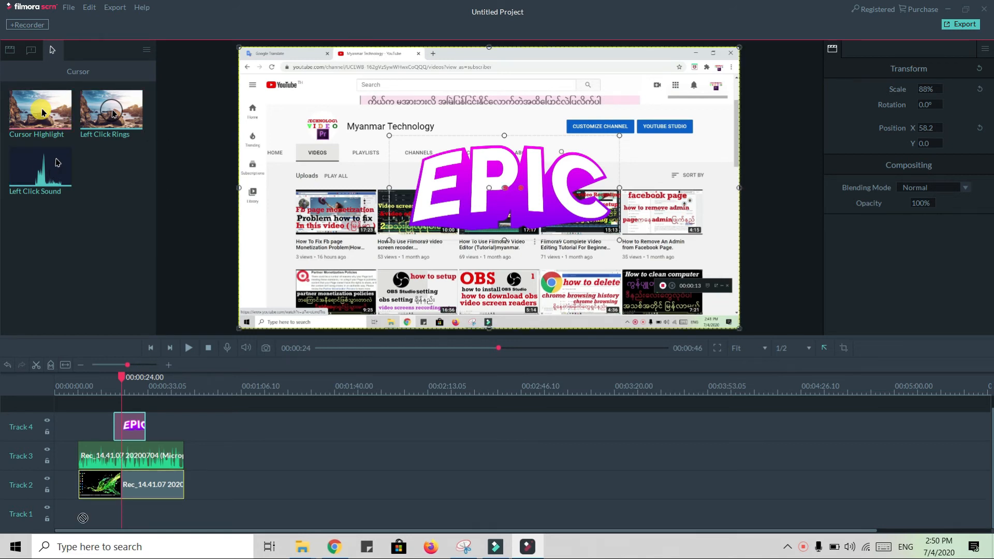
left_click_drag(91, 485, 91, 485)
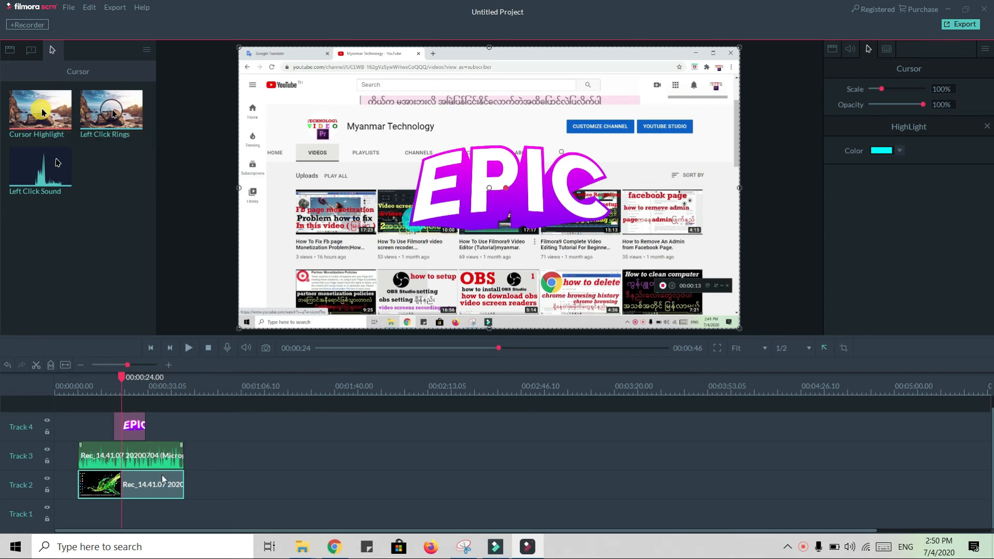
Open the MP4 export settings, check the video encoder choices and set the frame rate to 30 fps.
left_click(954, 25)
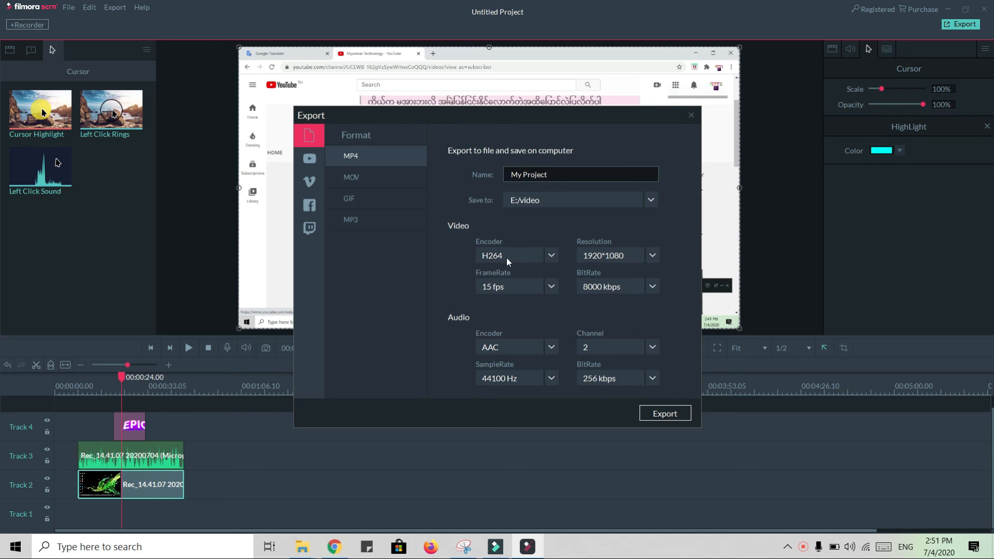
left_click(551, 255)
left_click(552, 251)
left_click(552, 288)
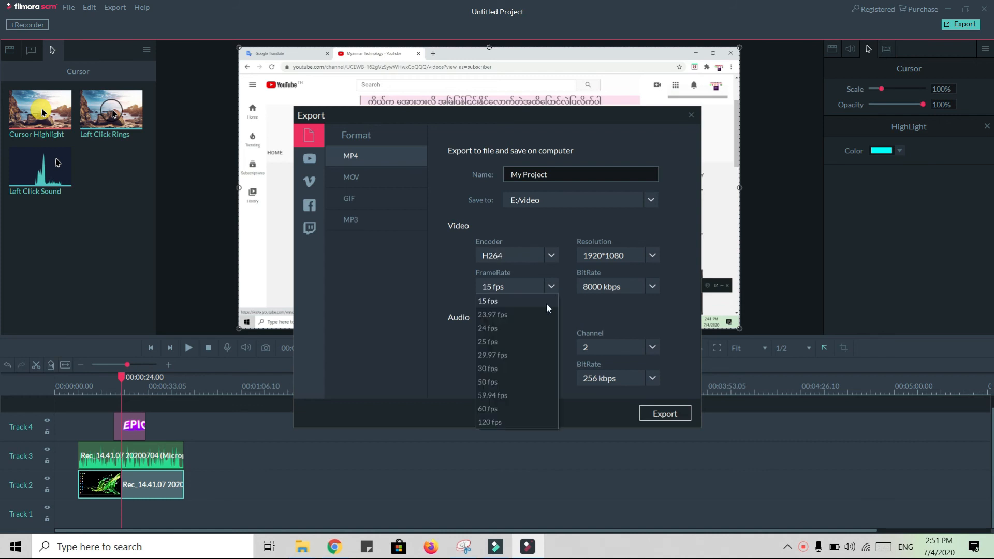
left_click(514, 368)
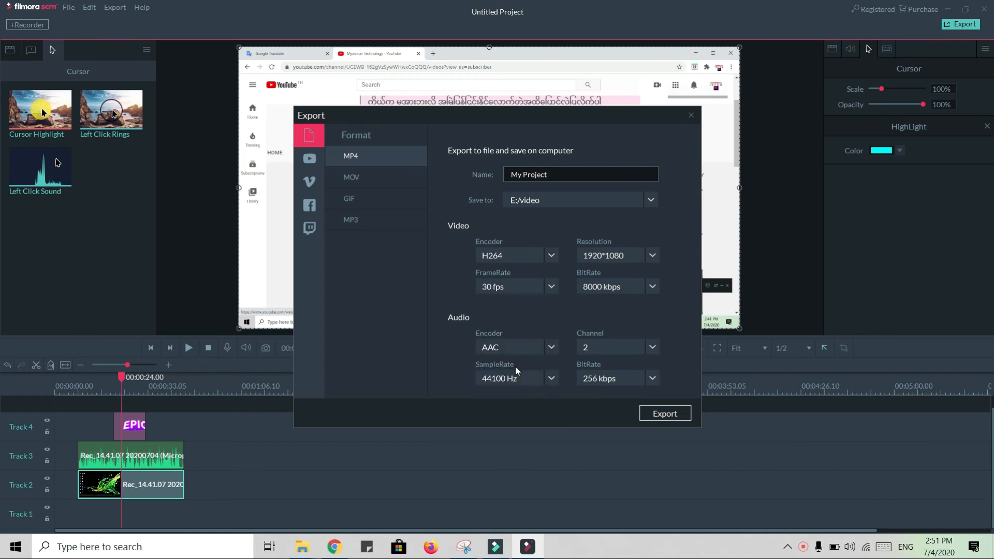
left_click(552, 288)
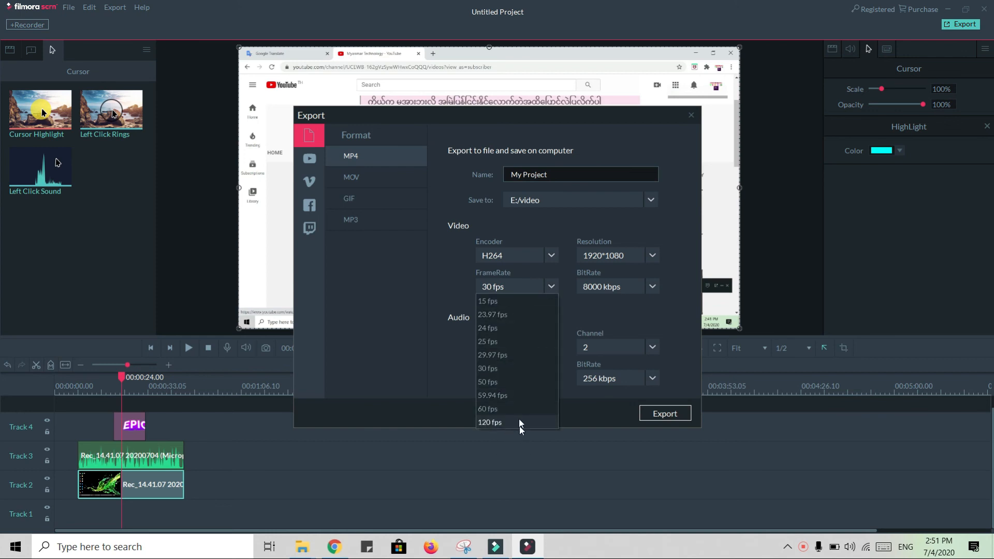
left_click(492, 369)
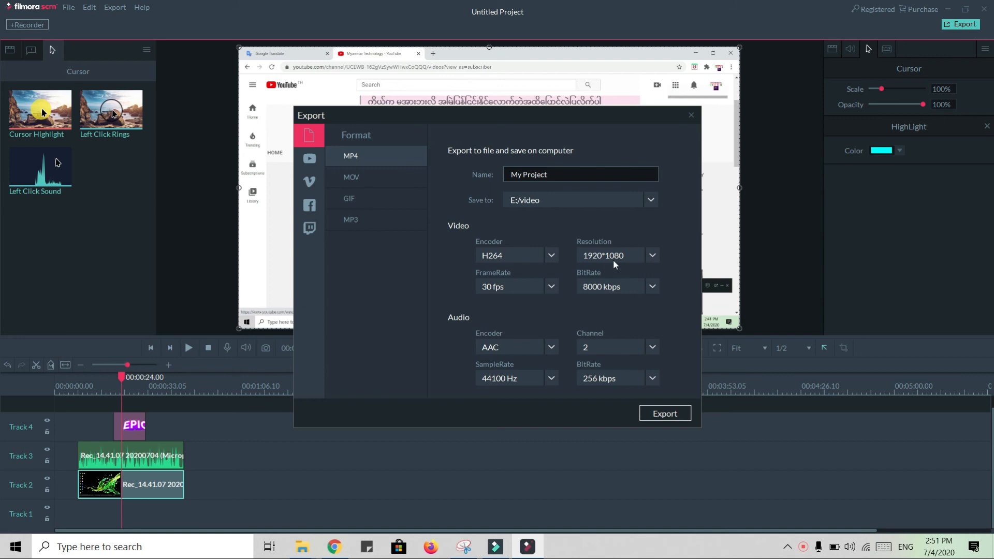
Check the available export resolutions, keep 1920*1080, and close the export settings without exporting.
left_click(653, 255)
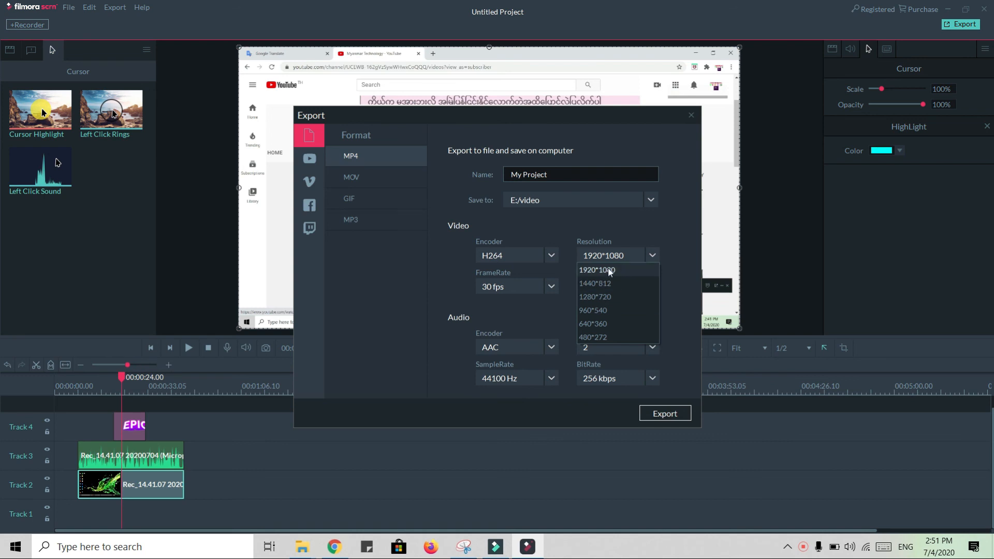
left_click(672, 240)
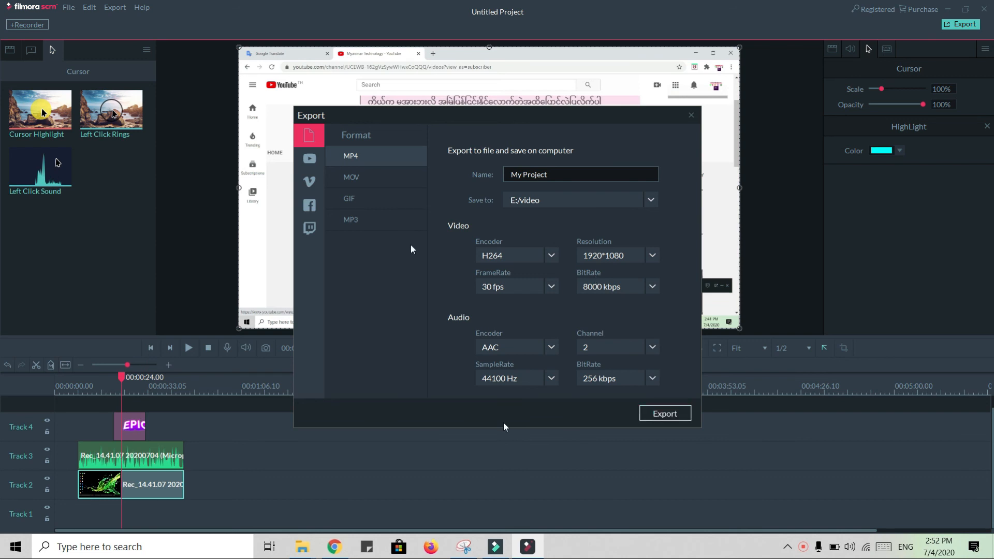
left_click(690, 115)
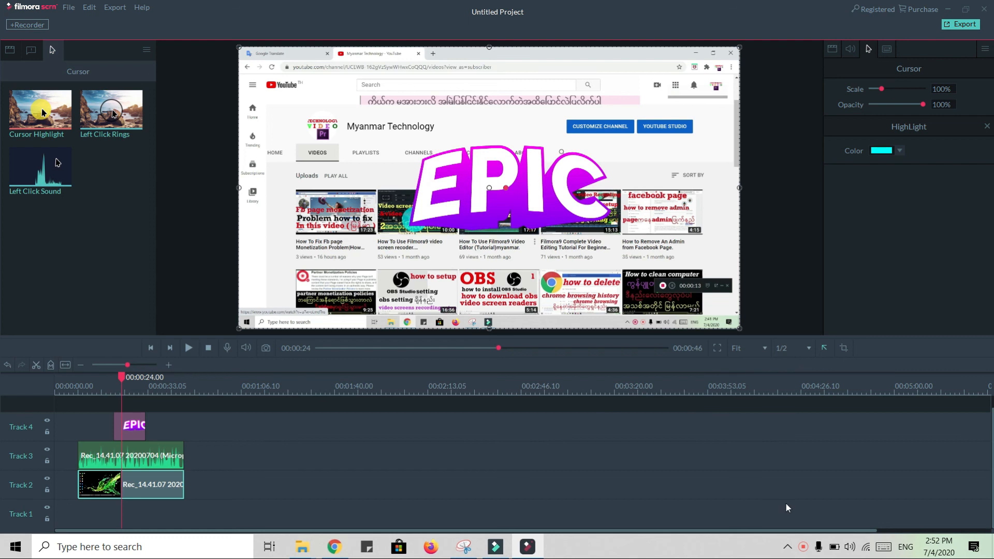
left_click(802, 550)
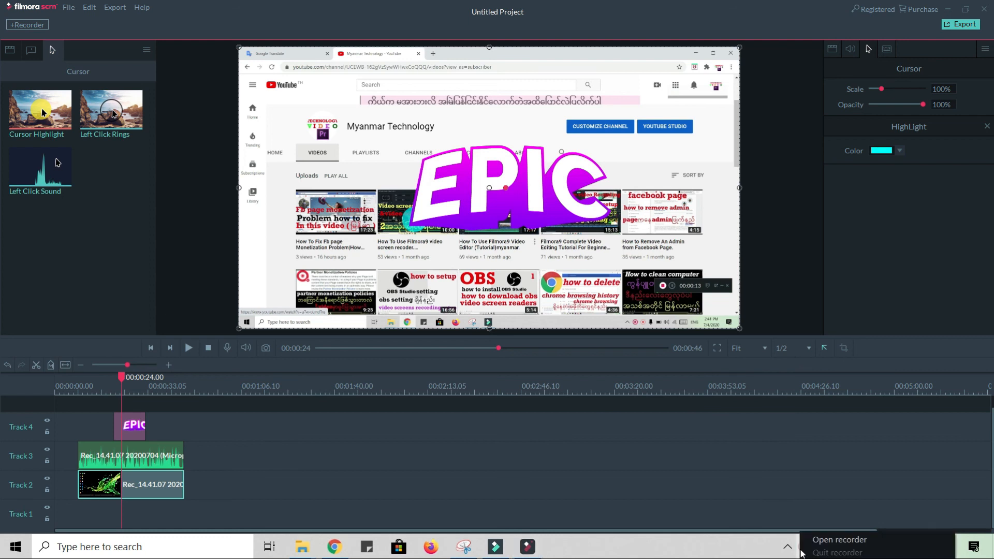